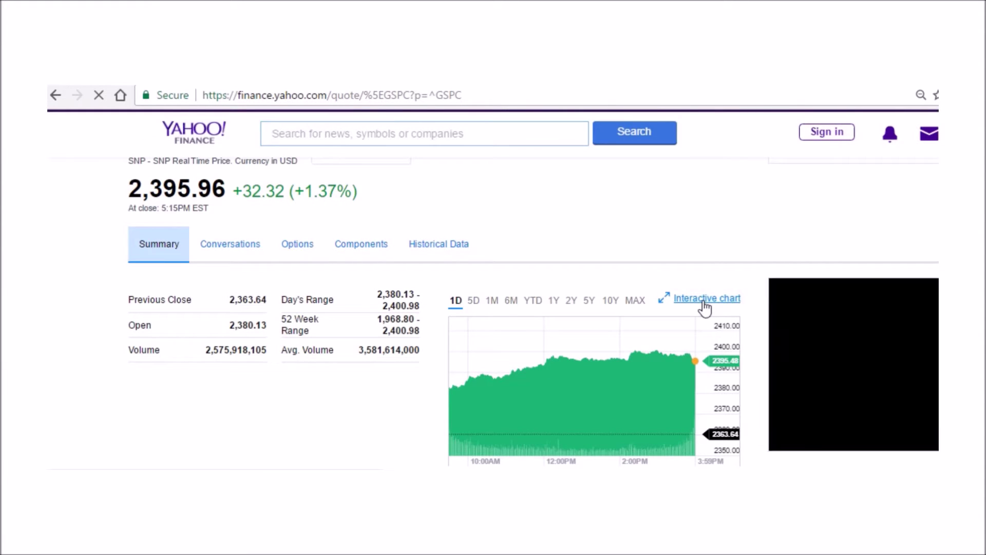
- Open the interactive chart for the S&P 500 quote
left_click(705, 307)
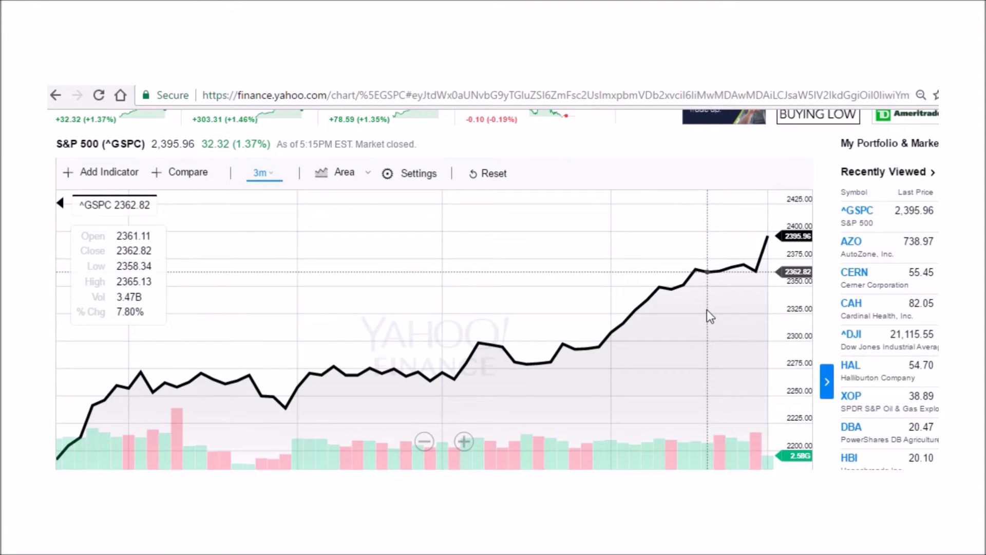
scroll(460, 310, "up", 2)
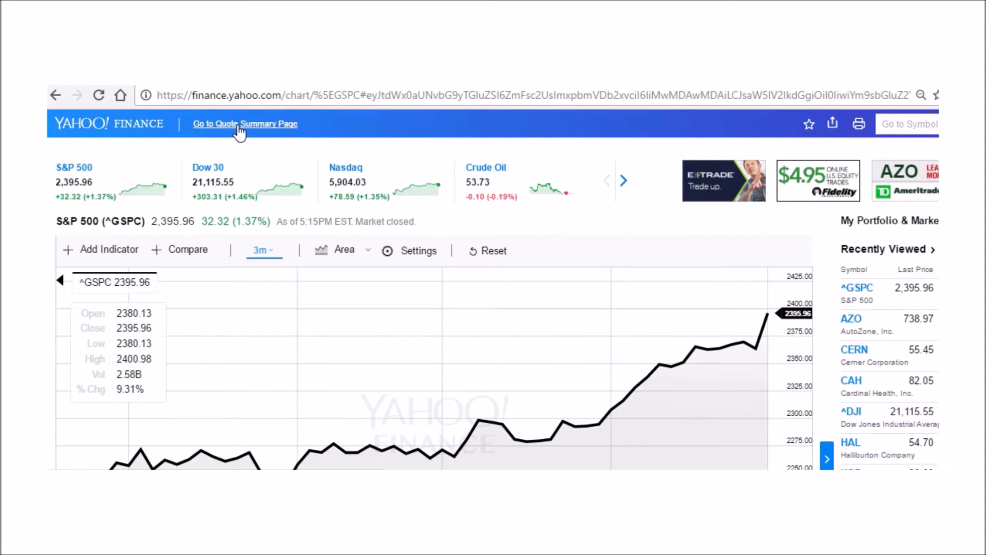
left_click(238, 128)
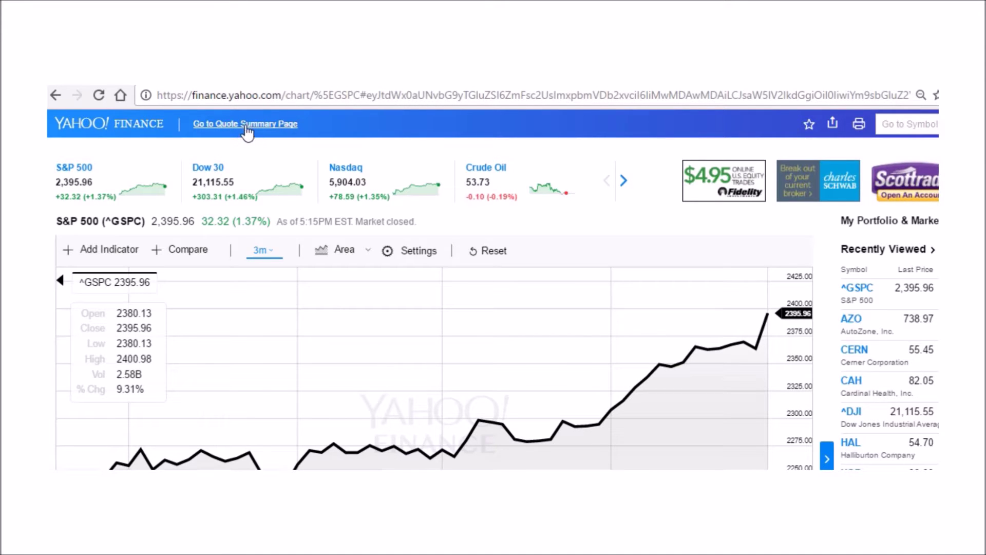
scroll(422, 355, "down", 2)
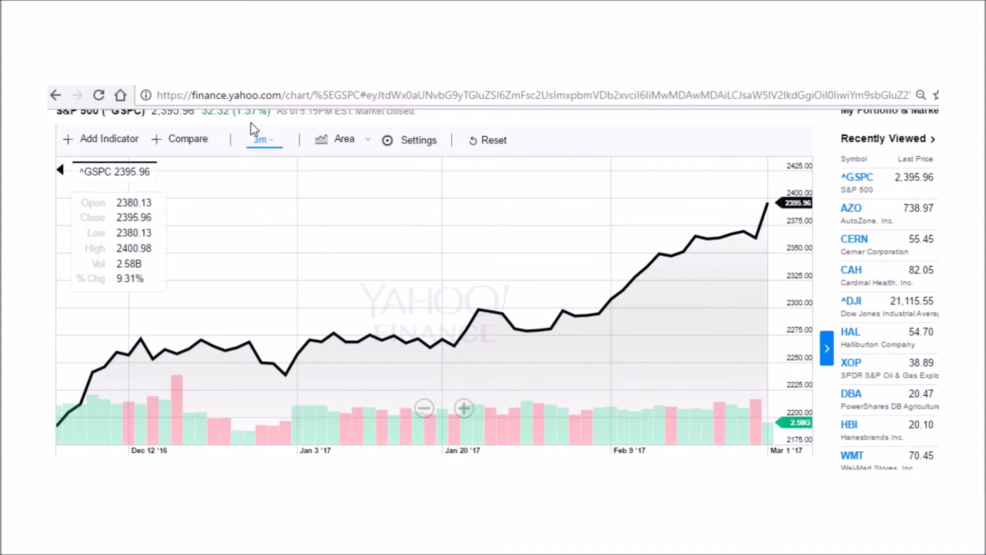
- Try the one-day range on the S&P 500 chart and set the range to 10 years
mouse_move(265, 150)
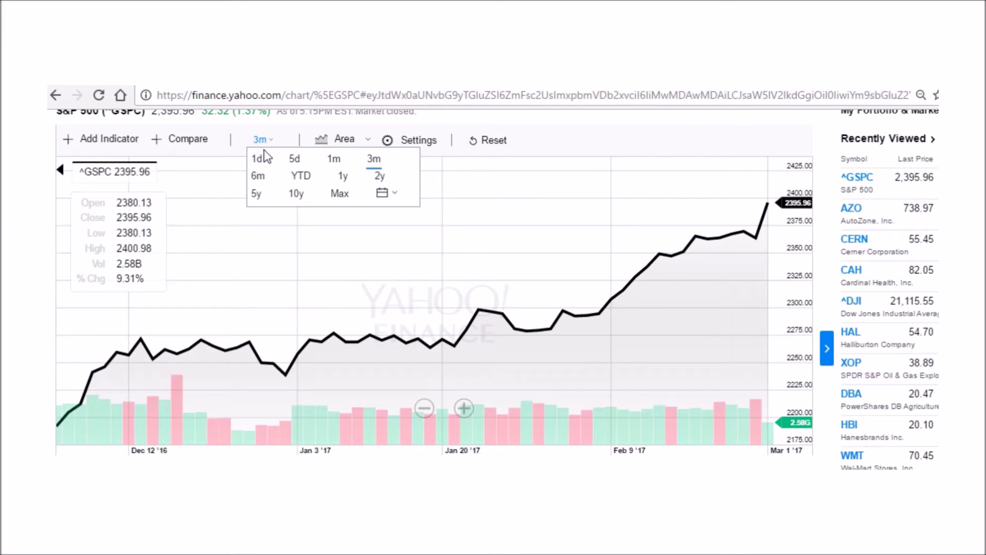
left_click(257, 160)
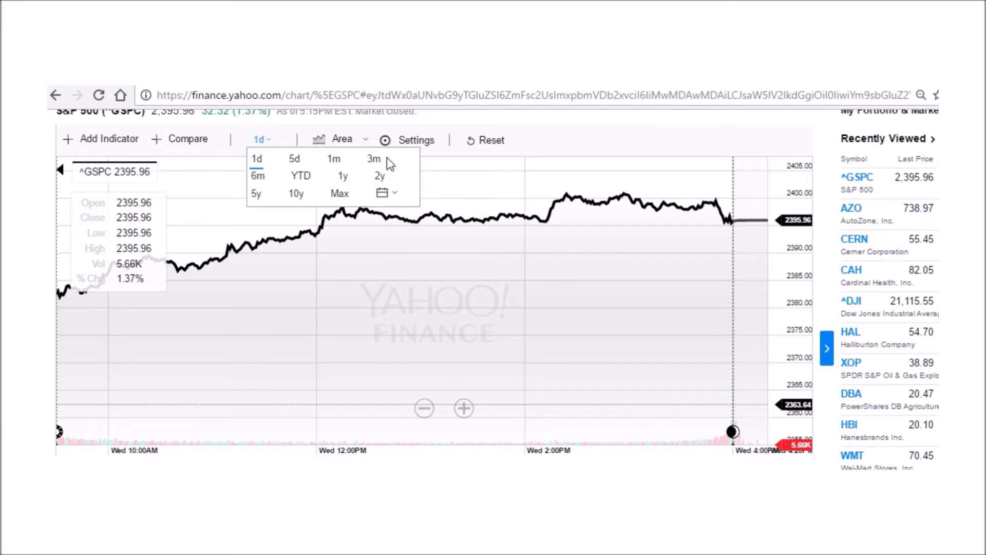
left_click(296, 194)
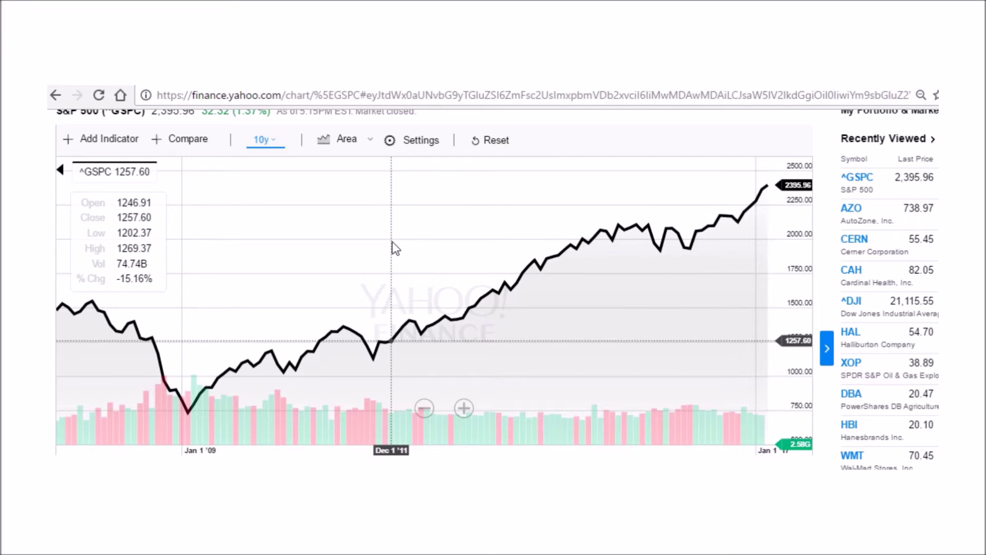
- Add four Simple Moving Average (SMA) indicators to the S&P 500 chart
left_click(99, 147)
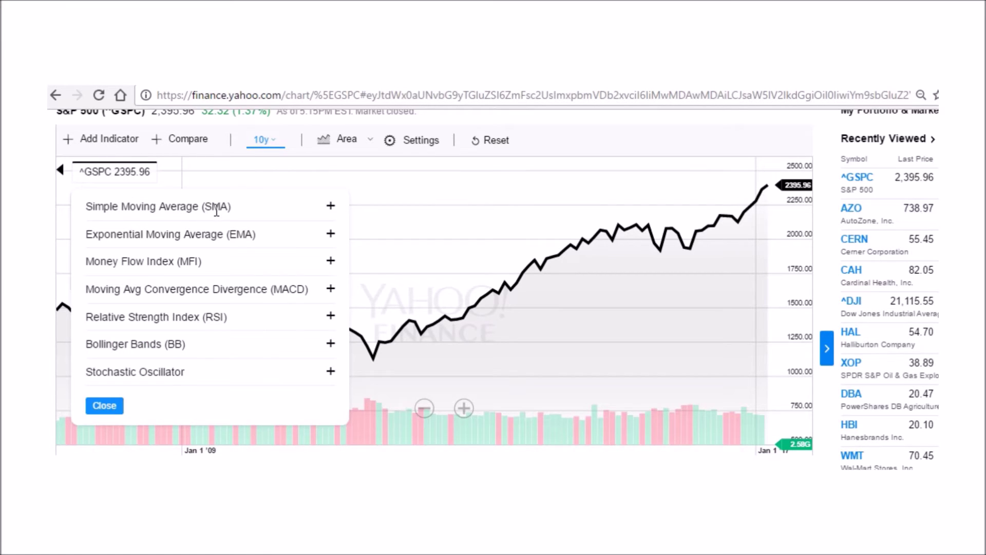
left_click(330, 207)
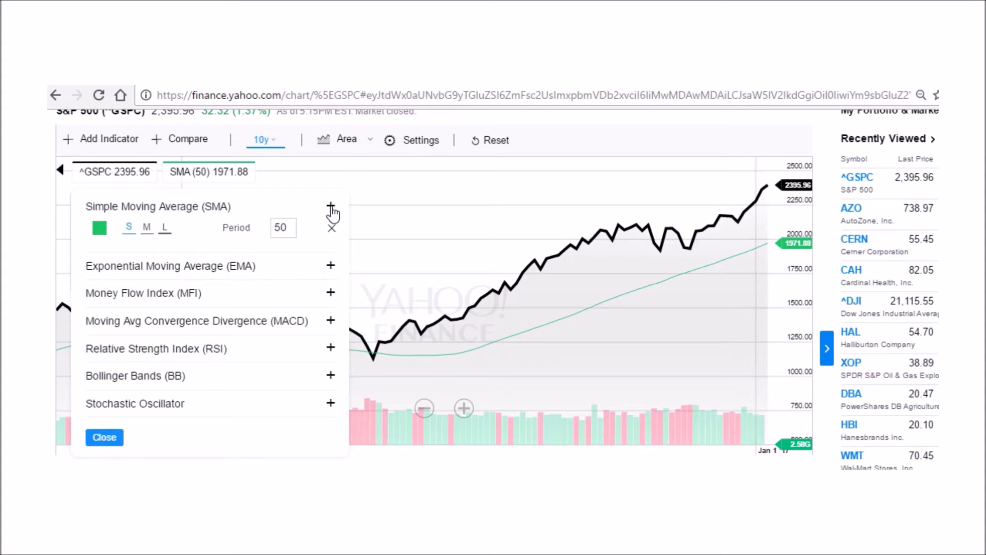
left_click(330, 206)
left_click(330, 206)
left_click(331, 206)
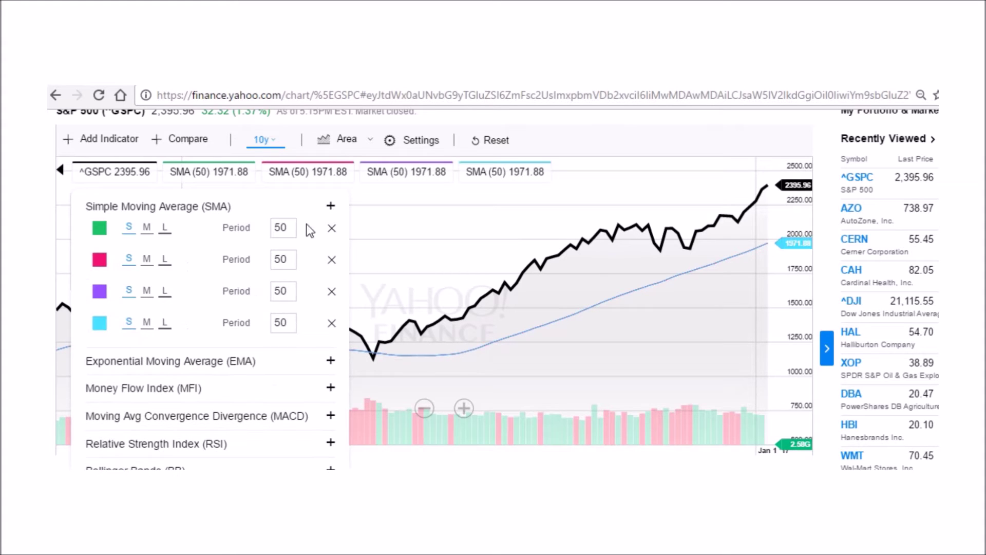
- Set the period of the first simple moving average to 5 and the second to 10
double_click(284, 227)
type("5")
double_click(273, 260)
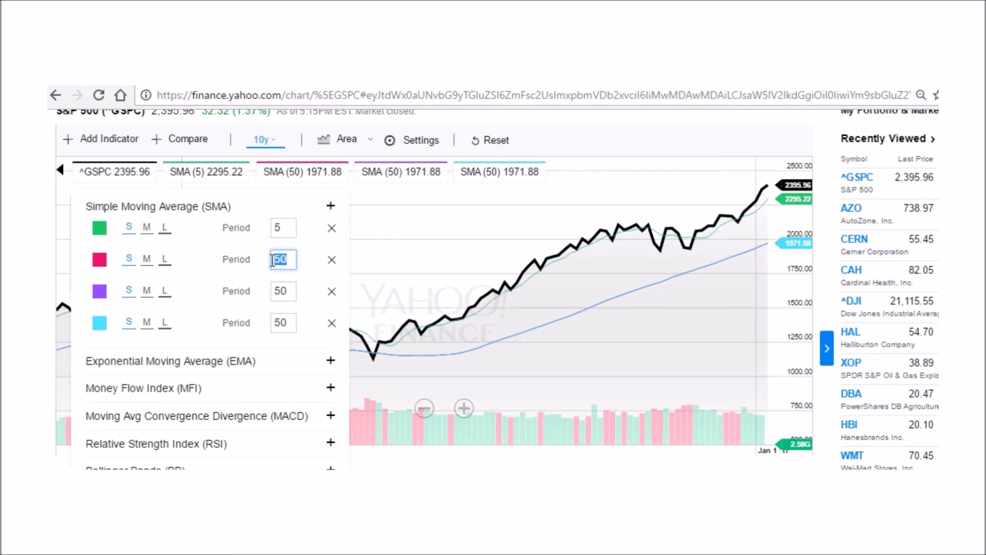
type("10")
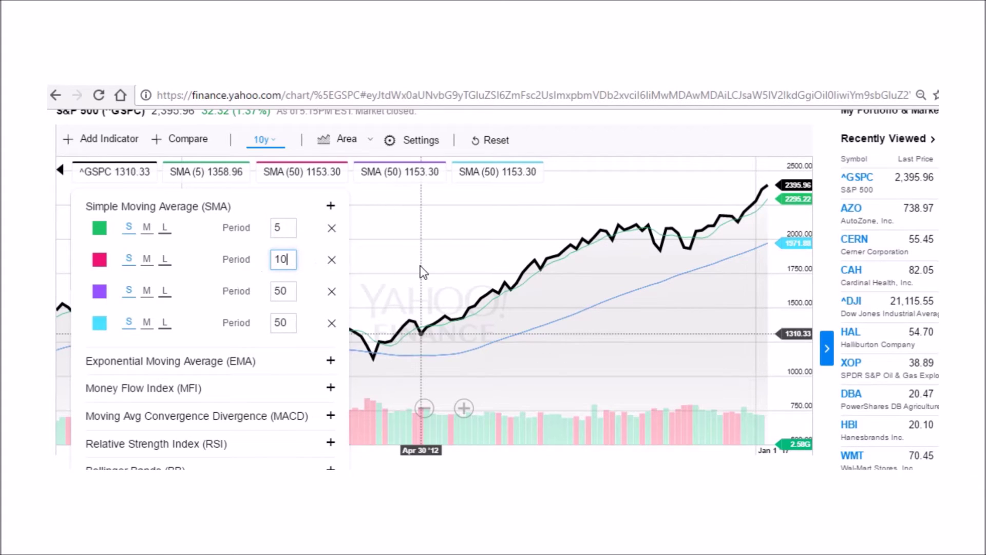
- Remove the two 50-period moving averages and the 10-period one, keeping only the 5-period SMA on the chart
left_click(332, 291)
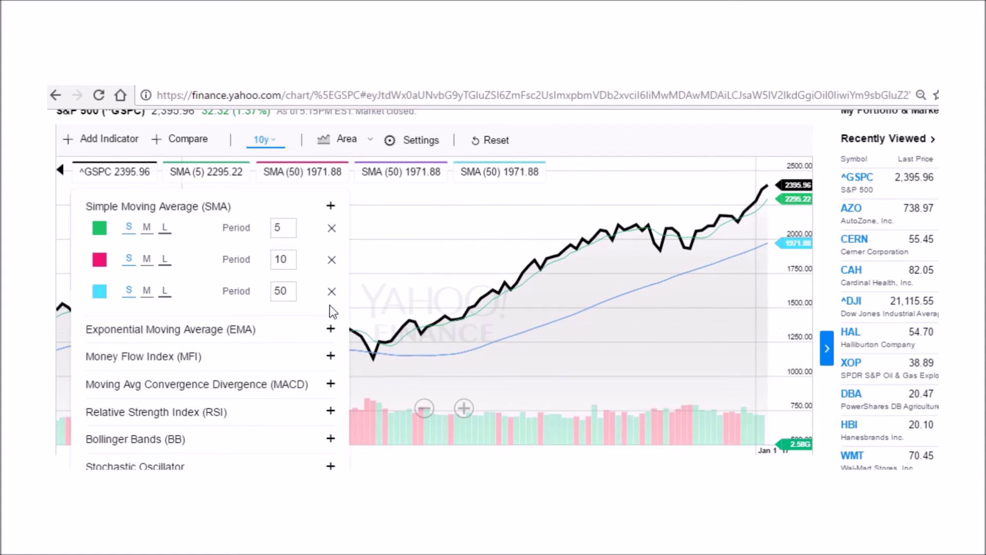
left_click(332, 291)
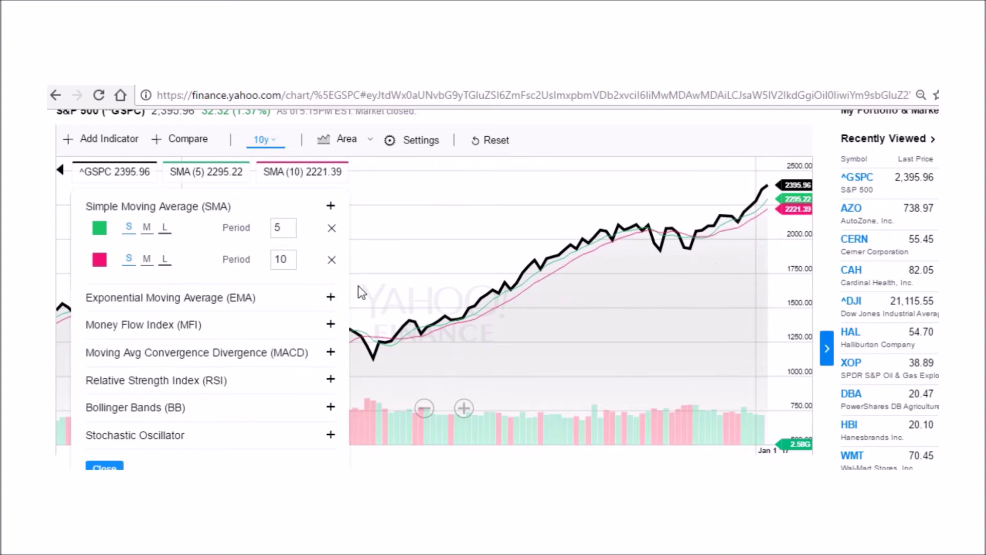
left_click(436, 276)
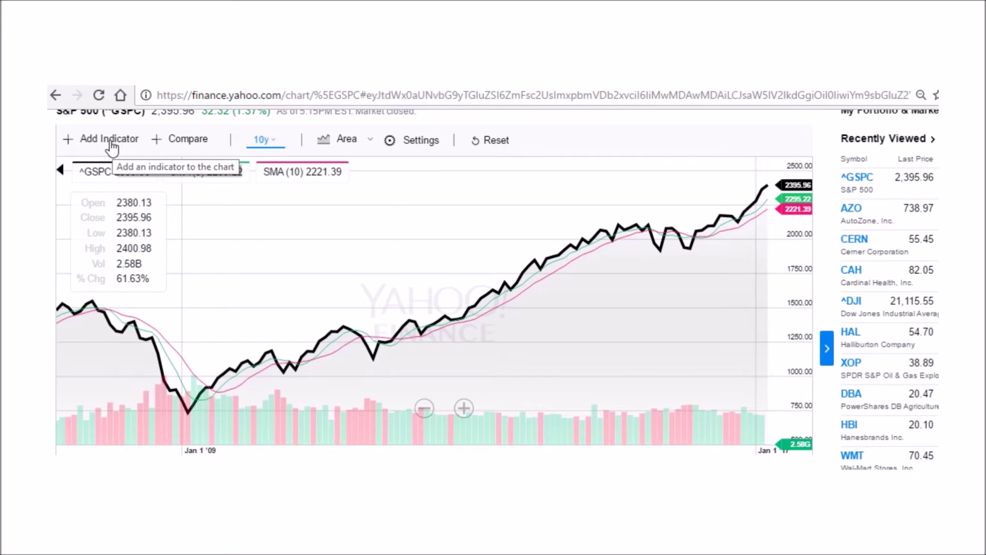
mouse_move(278, 175)
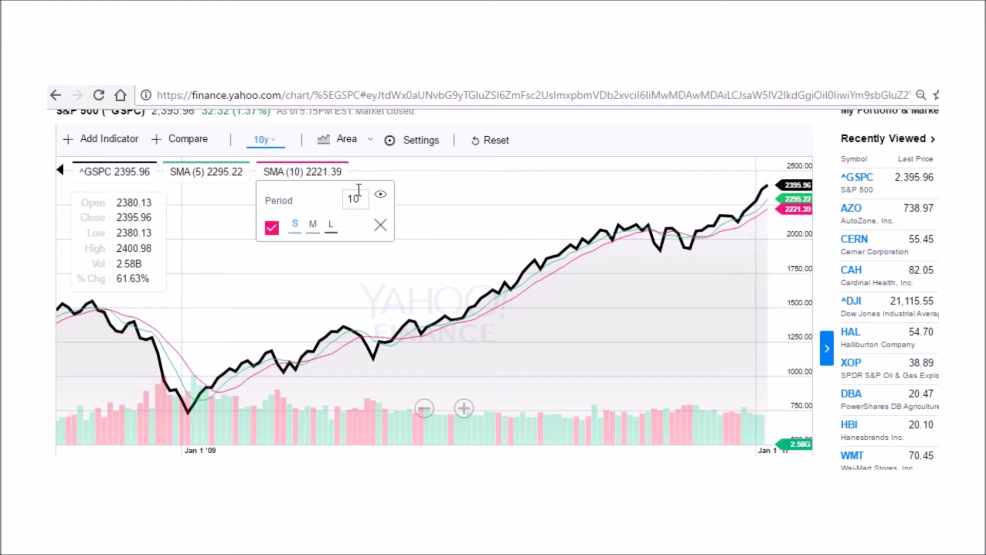
left_click(380, 224)
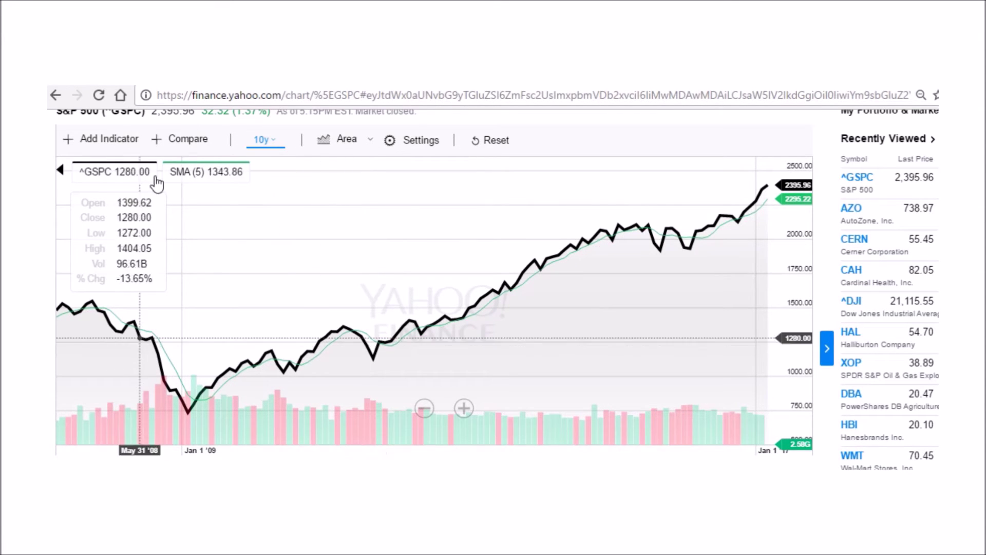
- Try the small line width and a light blue colour on the S&P 500 price line, restoring the large width and black
mouse_move(123, 173)
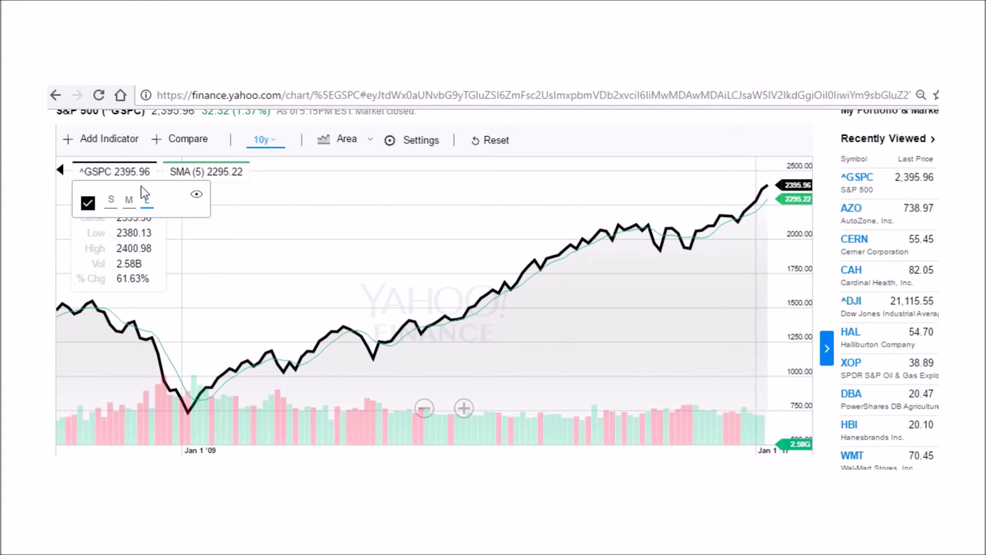
left_click(111, 201)
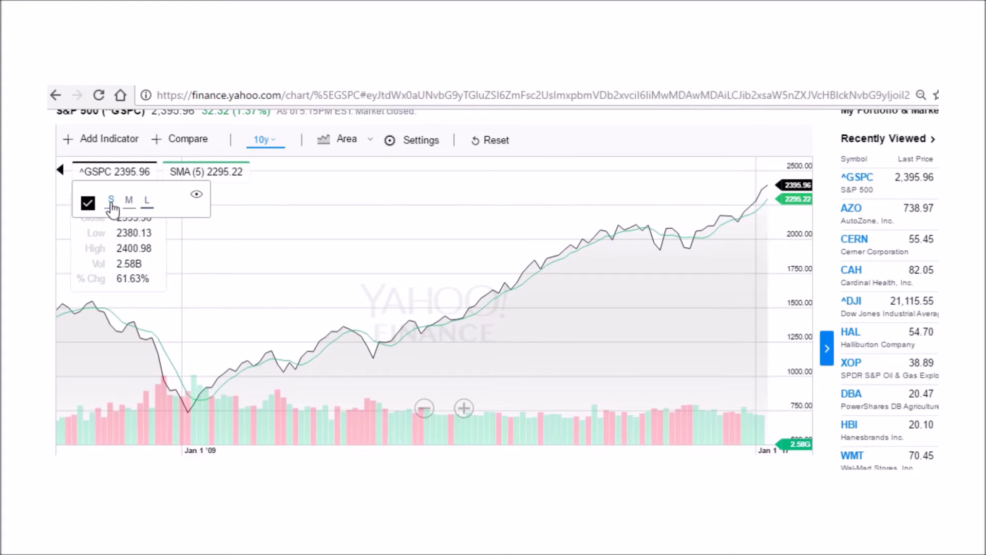
left_click(147, 203)
left_click(88, 203)
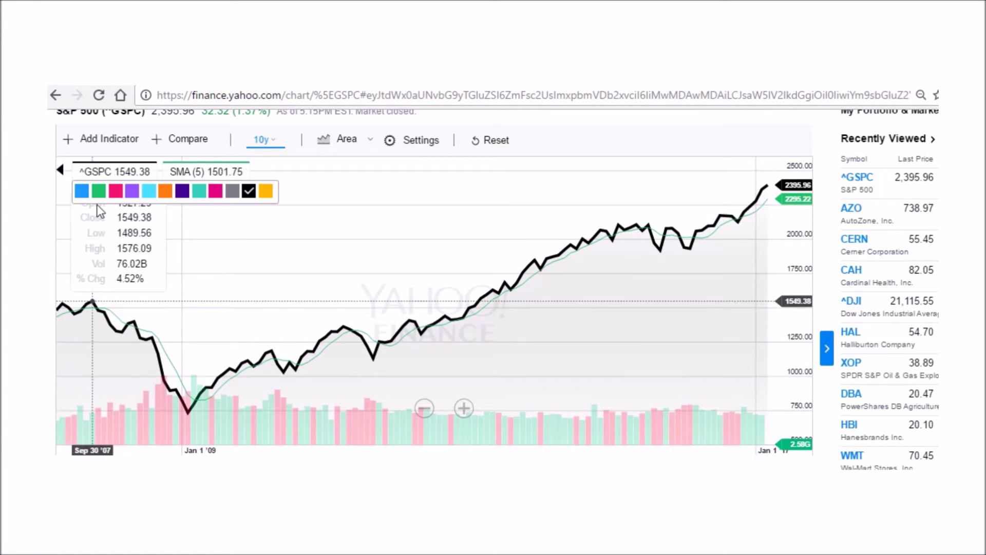
left_click(147, 203)
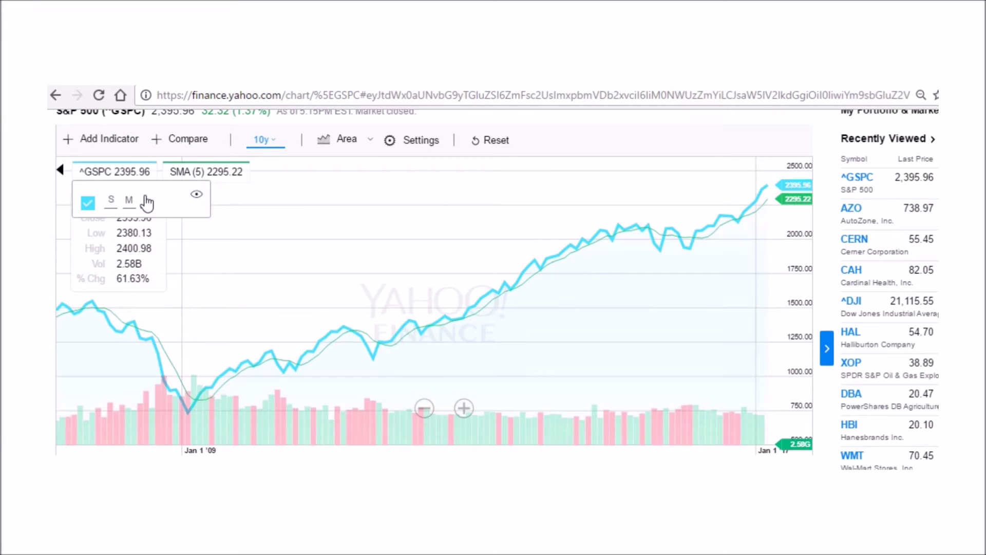
left_click(88, 203)
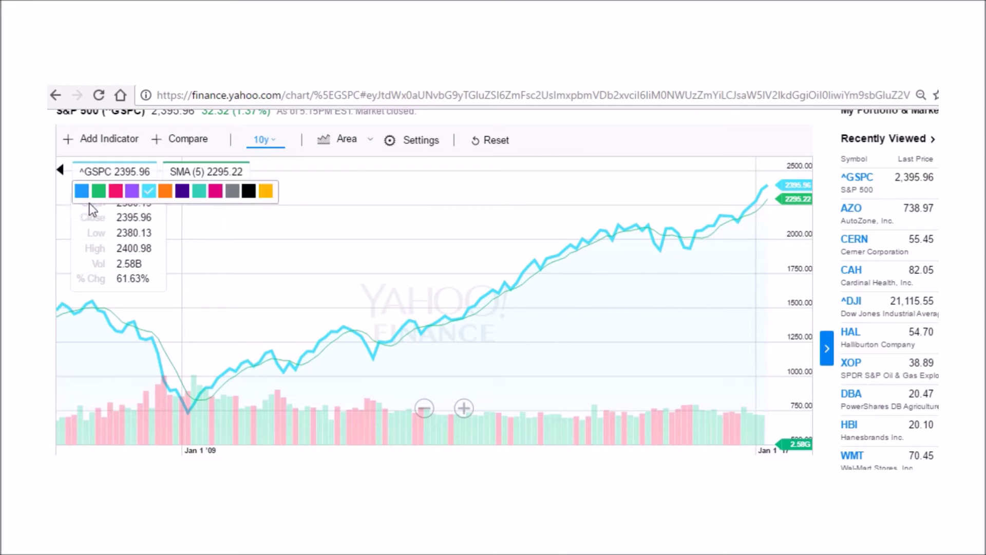
left_click(249, 191)
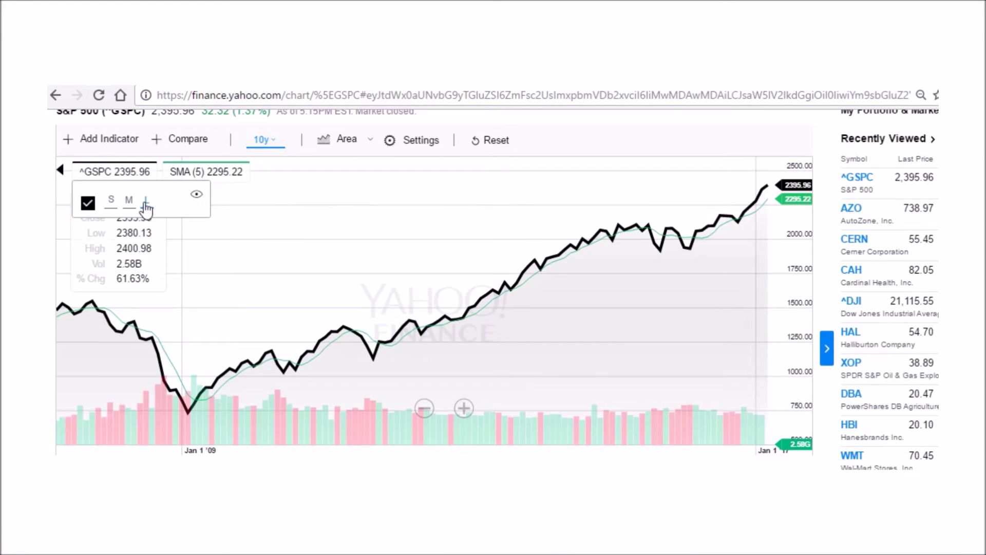
- Set the line width of the 5-period moving average to large (L)
left_click(208, 175)
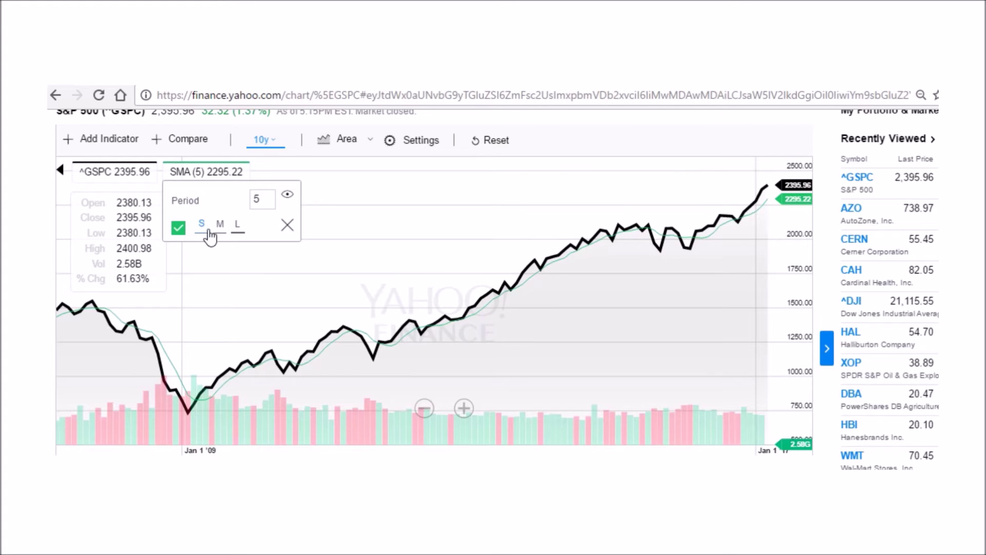
left_click(237, 229)
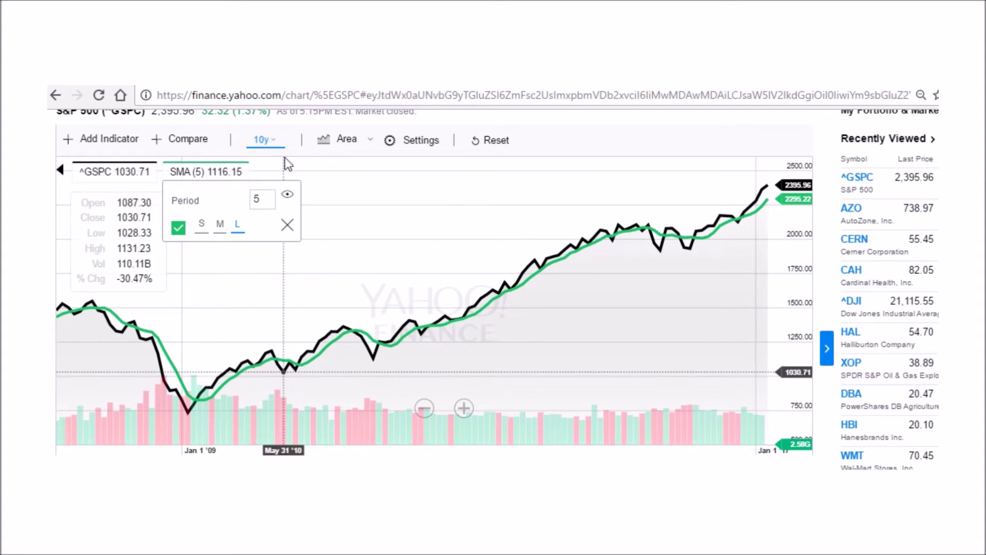
left_click(262, 141)
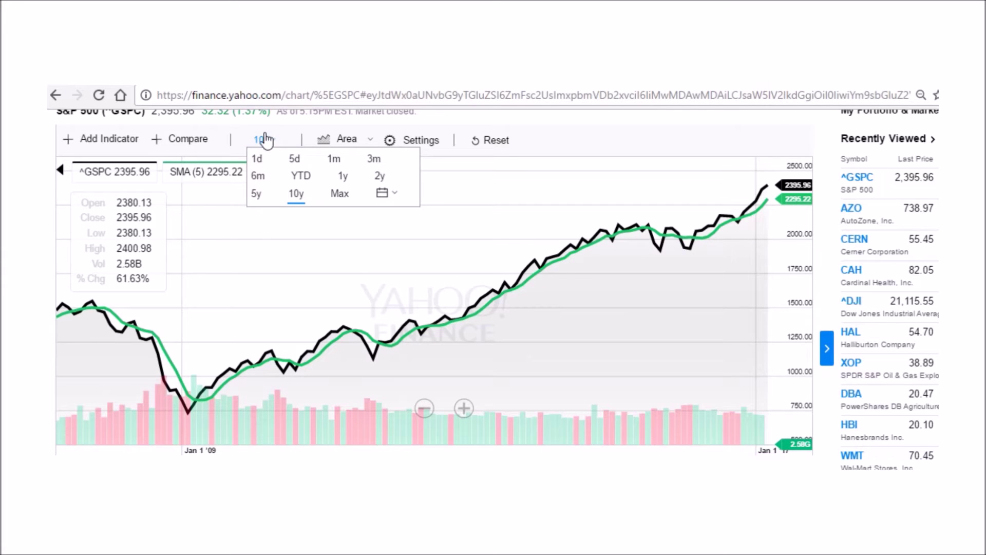
left_click(199, 177)
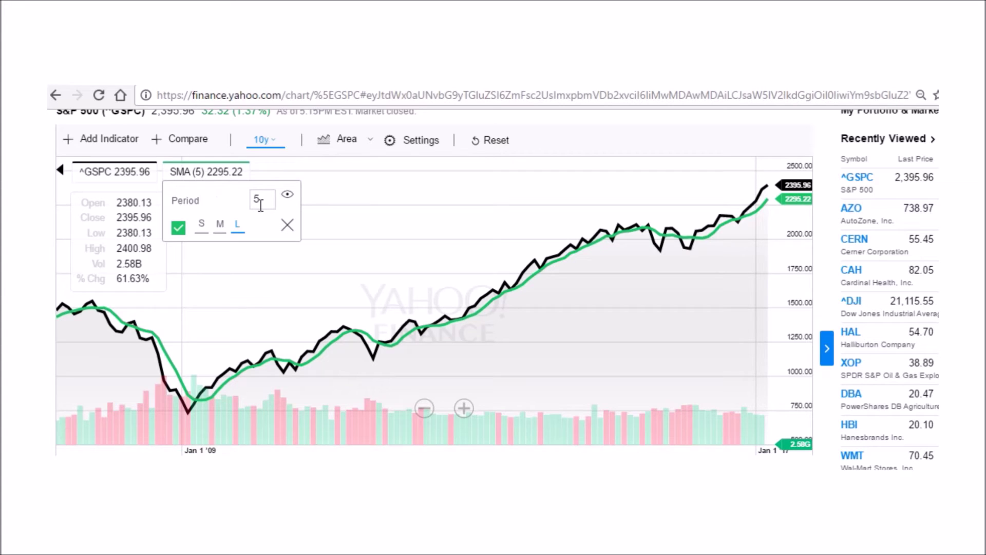
left_click(262, 140)
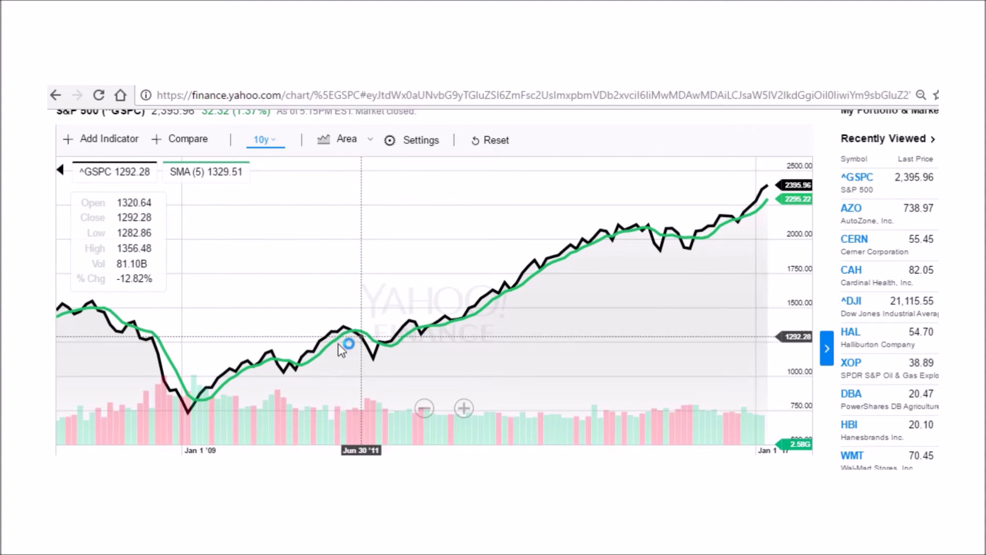
- Set the simple moving average's period to 12
left_click(207, 174)
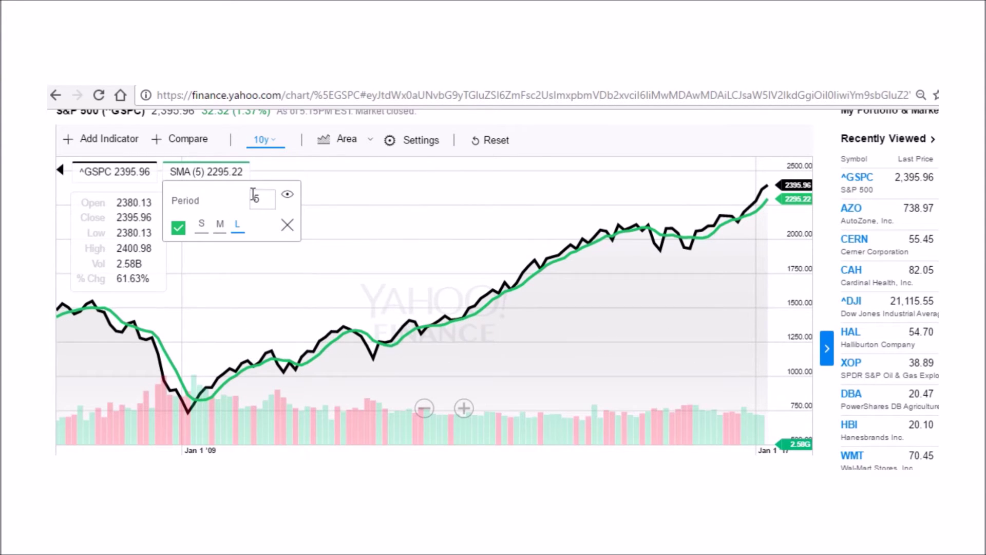
left_click_drag(269, 198, 251, 203)
type("12")
key("Return")
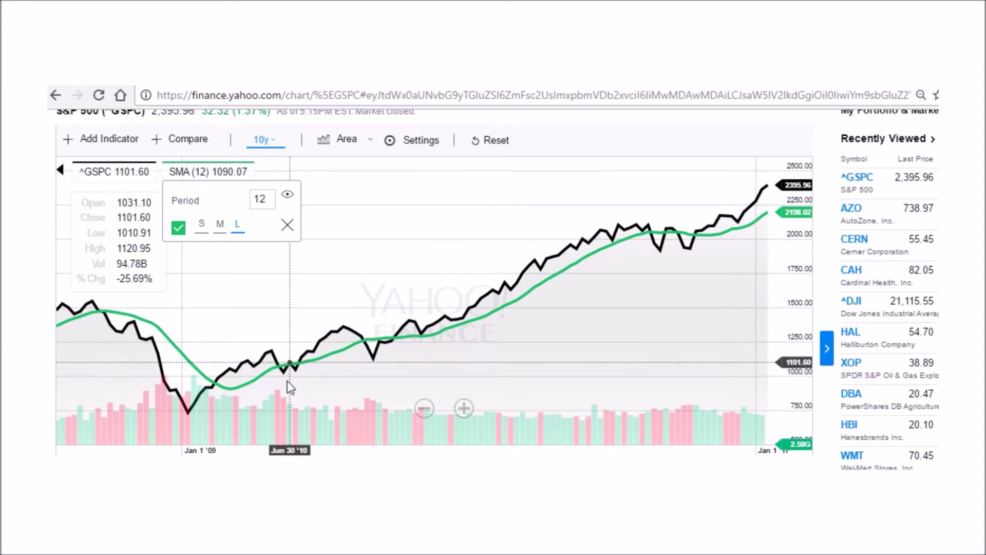
- Set the S&P 500 chart's time range to 2 years
left_click(273, 146)
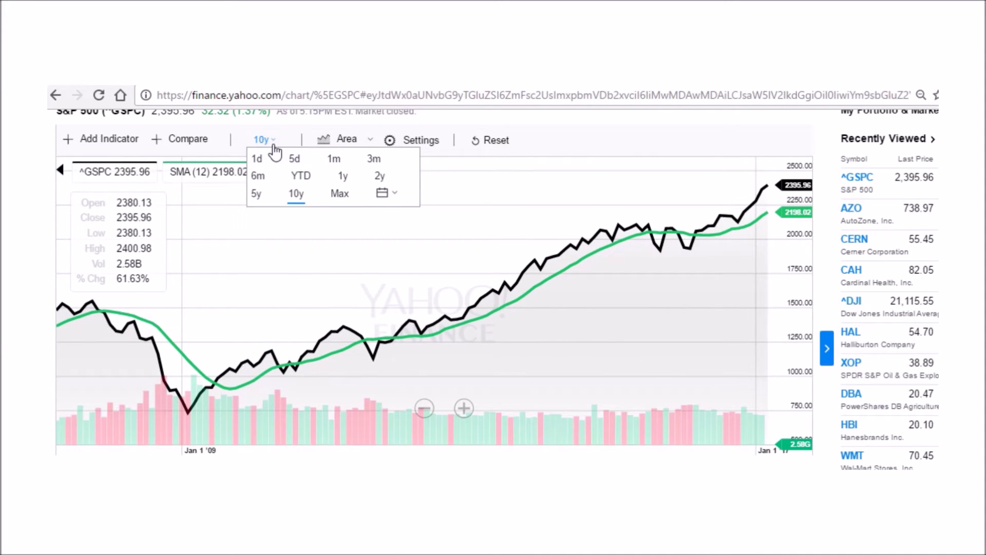
mouse_move(277, 146)
left_click(379, 177)
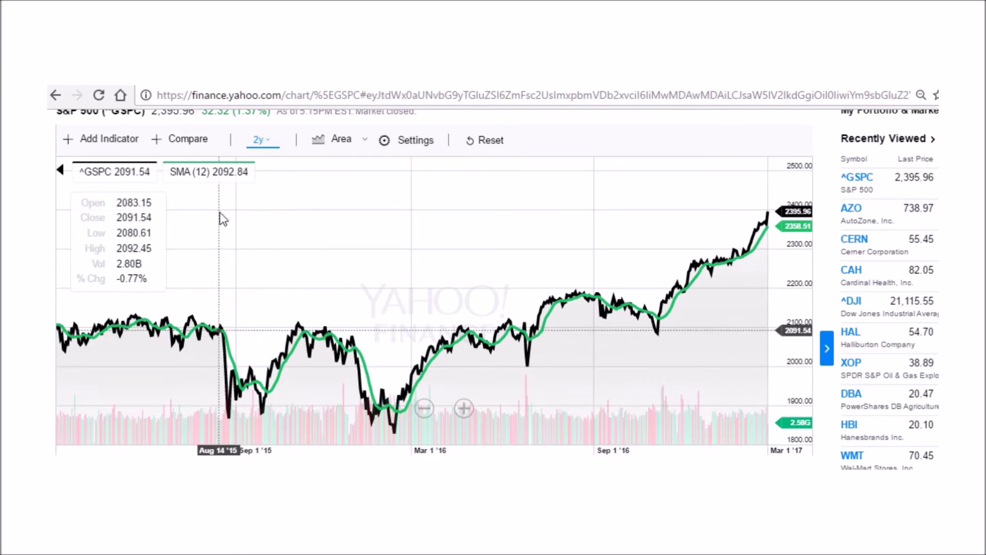
- Set the simple moving average's period to 200 on the two-year chart
left_click(205, 174)
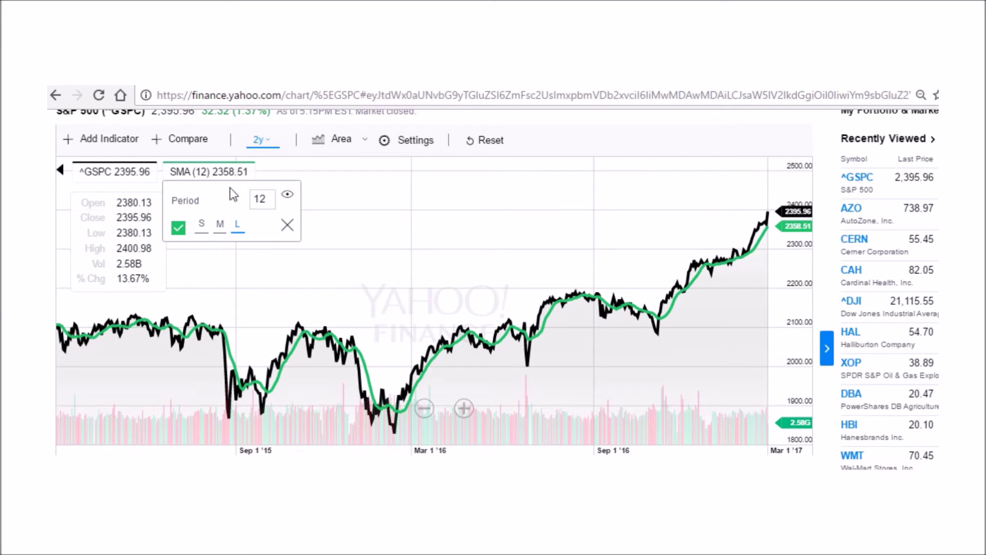
left_click_drag(268, 200, 250, 199)
type("200")
left_click(322, 276)
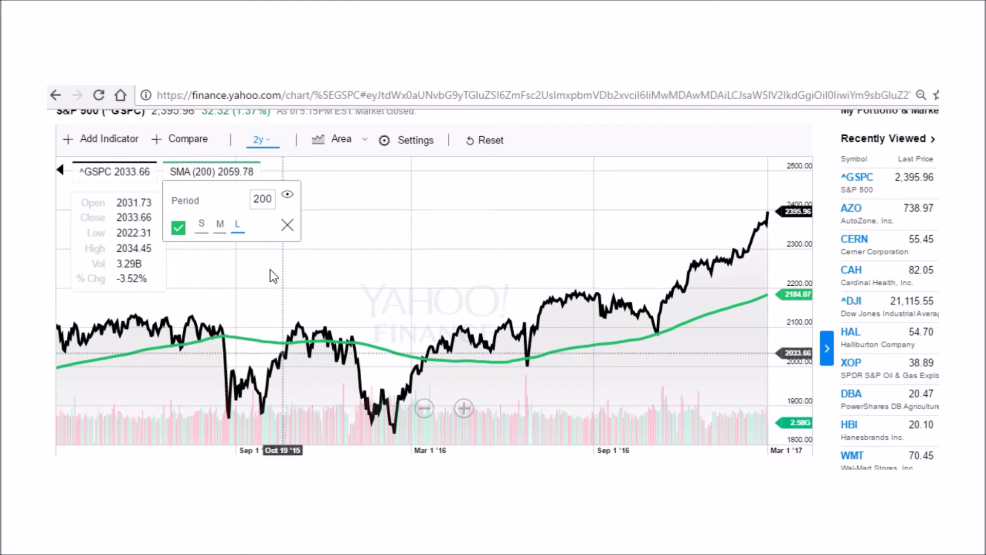
- Set the simple moving average's period to 50 on the two-year chart
double_click(266, 199)
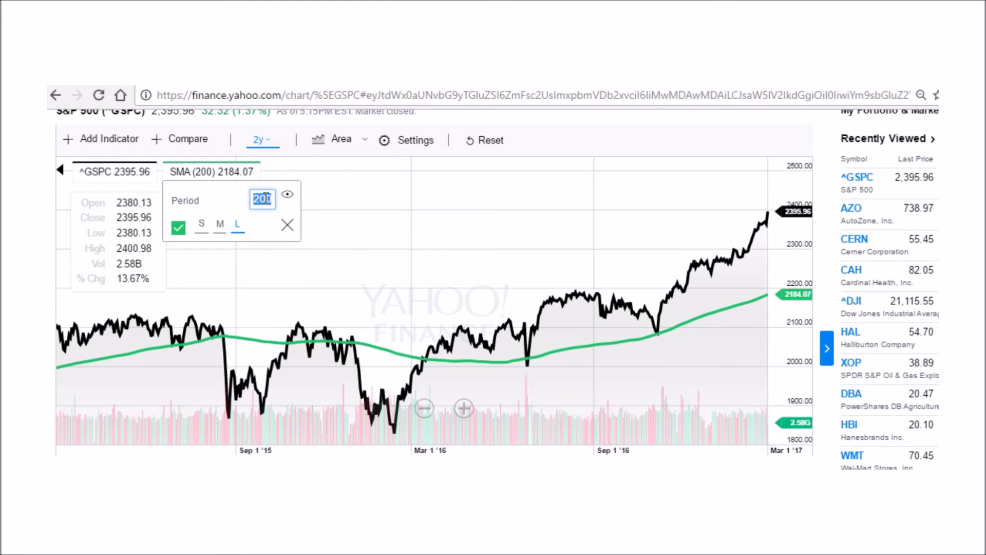
type("50")
key("Return")
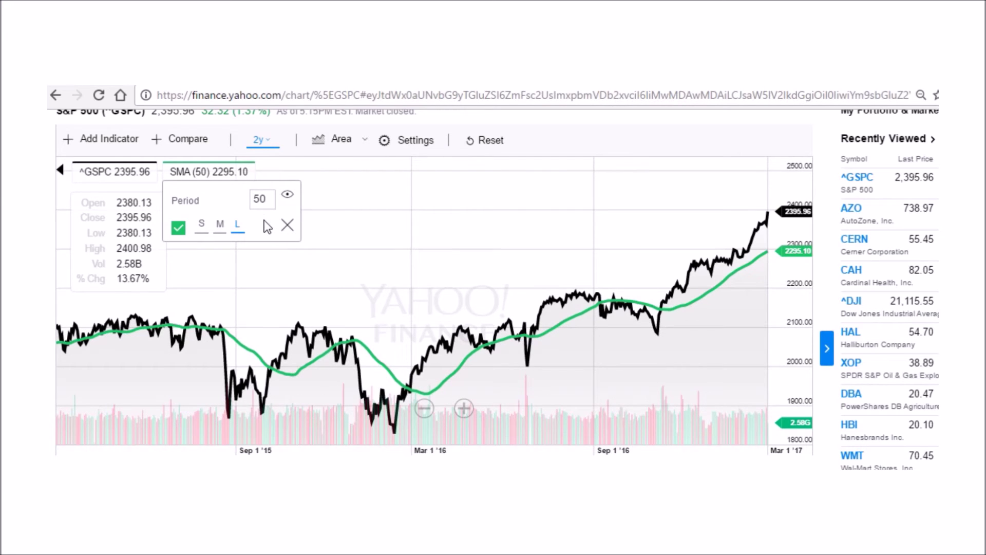
- Toggle the 50-period moving average's visibility off and on, and remove the indicator from the chart
left_click(286, 200)
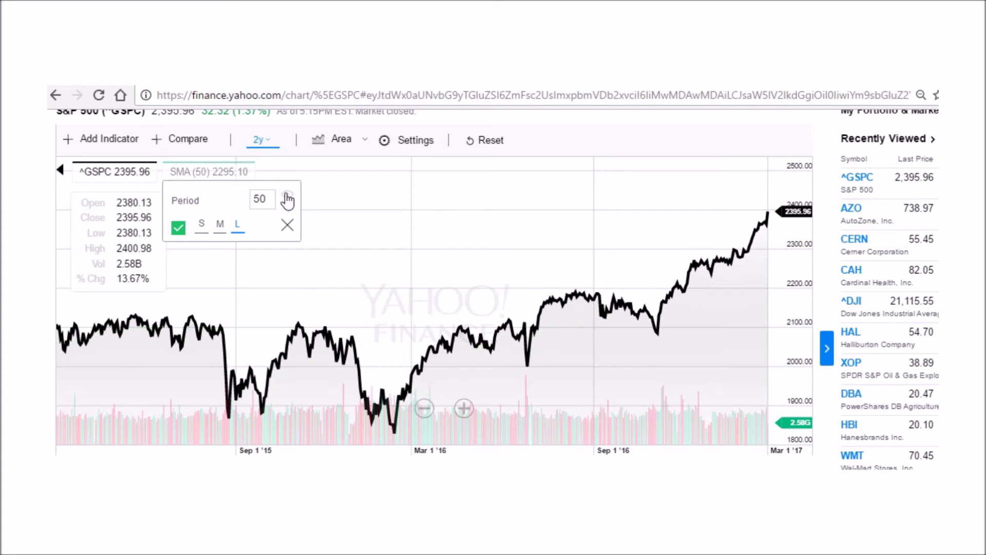
left_click(288, 200)
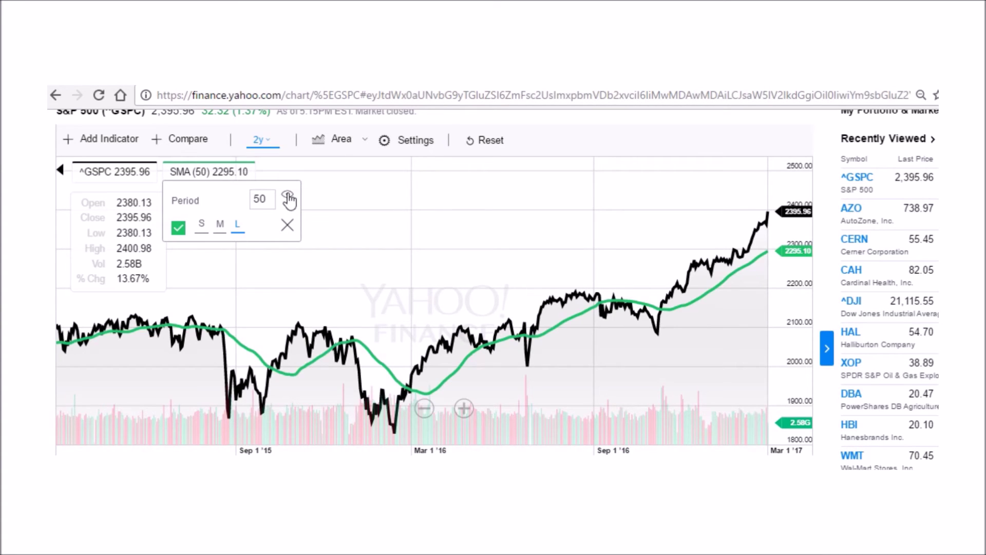
left_click(286, 224)
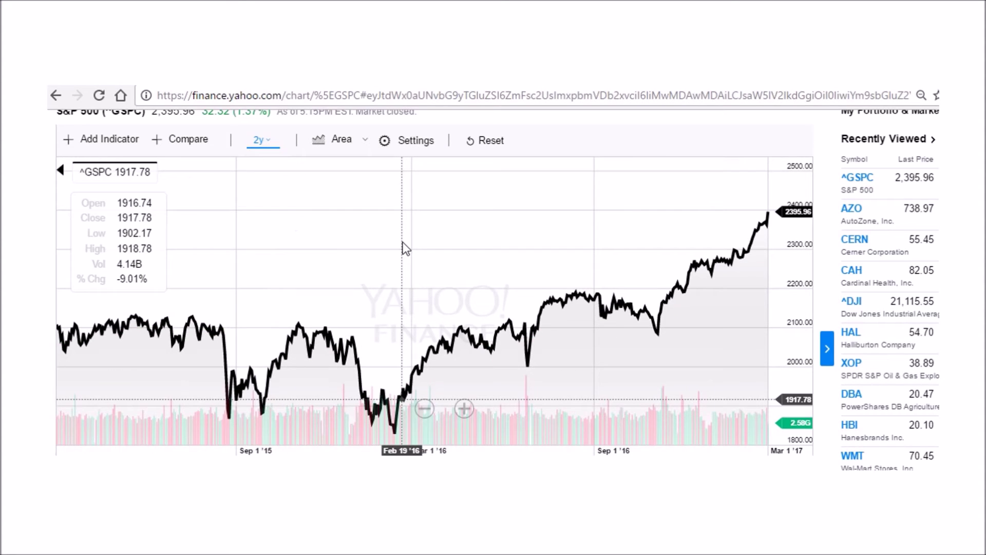
- Add four simple moving average (SMA) indicators to the S&P 500 chart
left_click(101, 140)
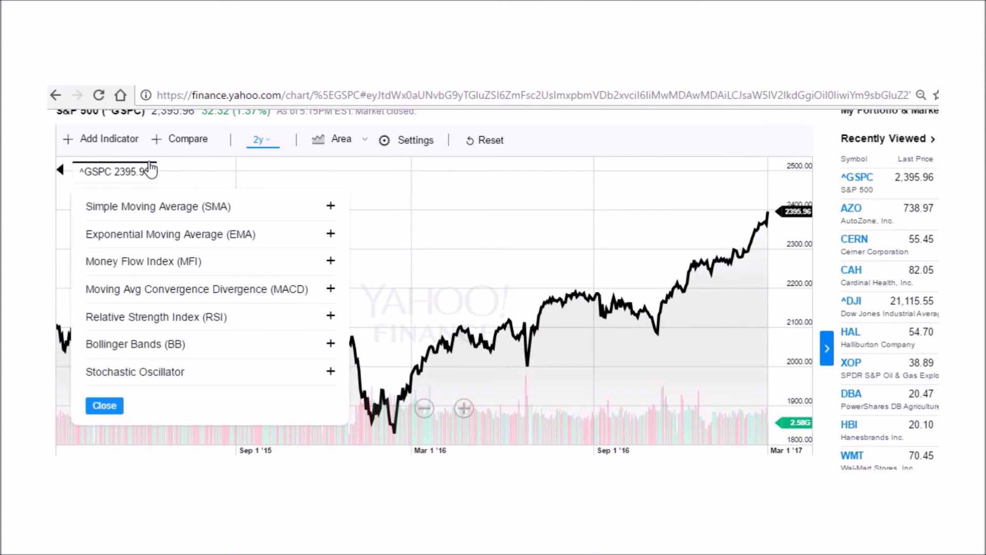
left_click(330, 206)
left_click(330, 206)
left_click(330, 206)
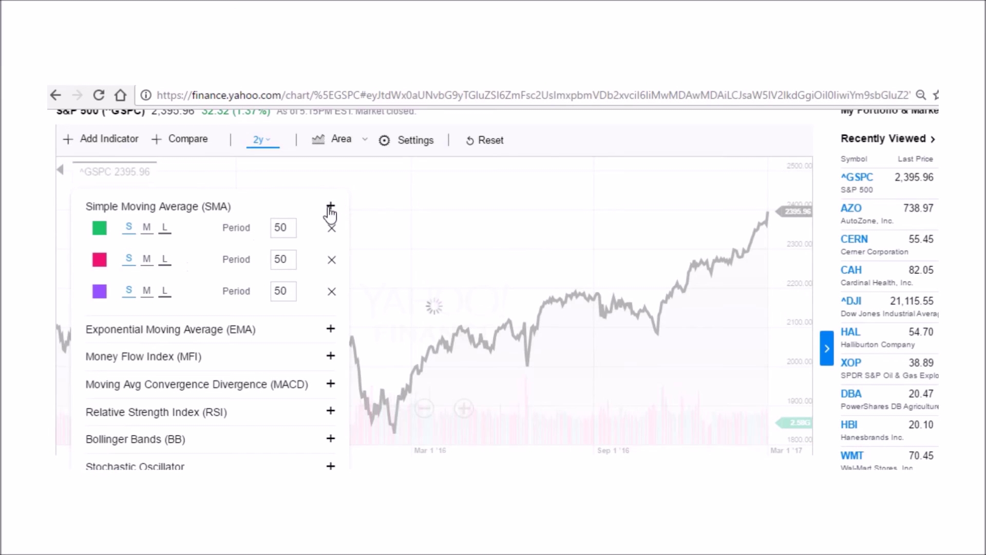
left_click(330, 206)
- Set the green, purple and light-blue moving averages' periods to 20, 100 and 200, leaving the pink one at 50
double_click(292, 227)
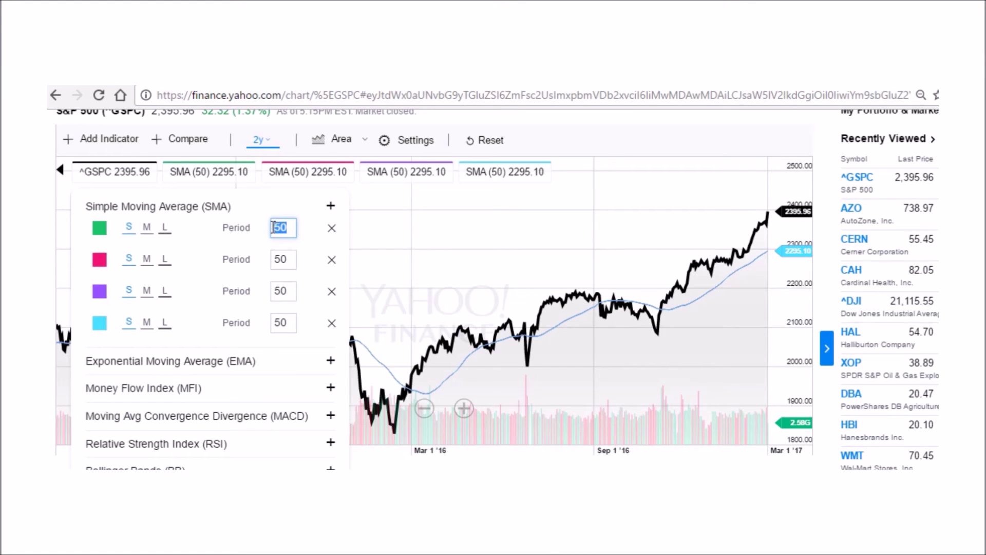
type("20")
left_click(290, 261)
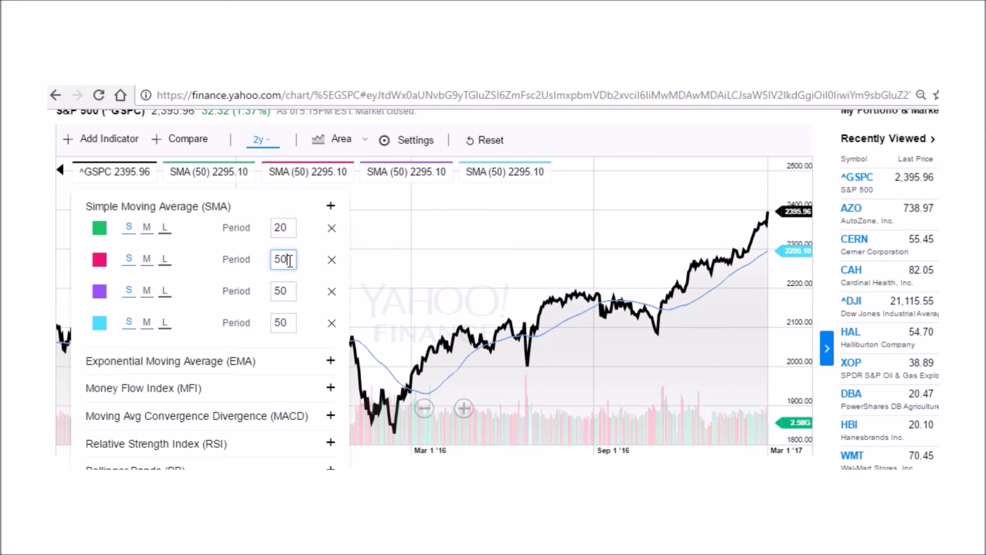
left_click_drag(288, 261, 266, 262)
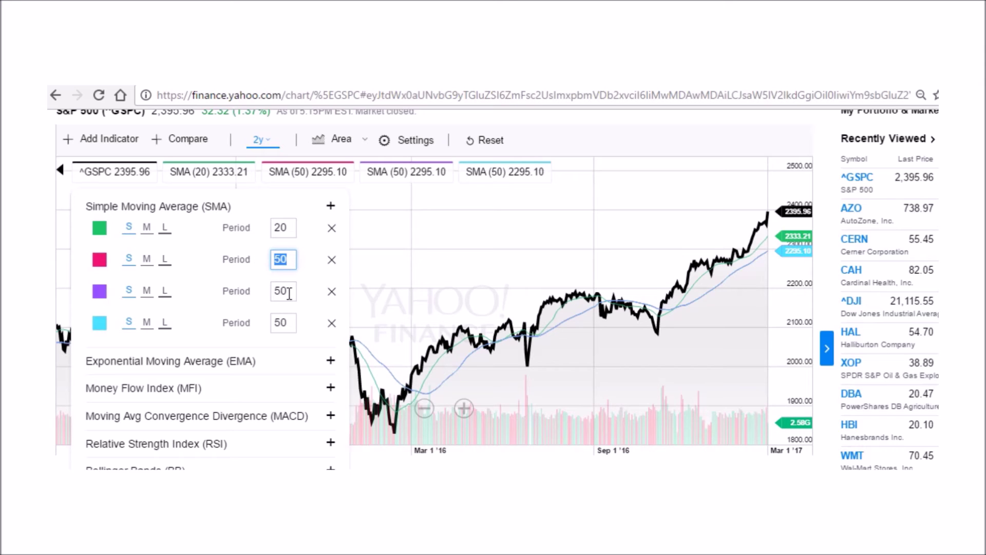
left_click_drag(289, 293, 272, 293)
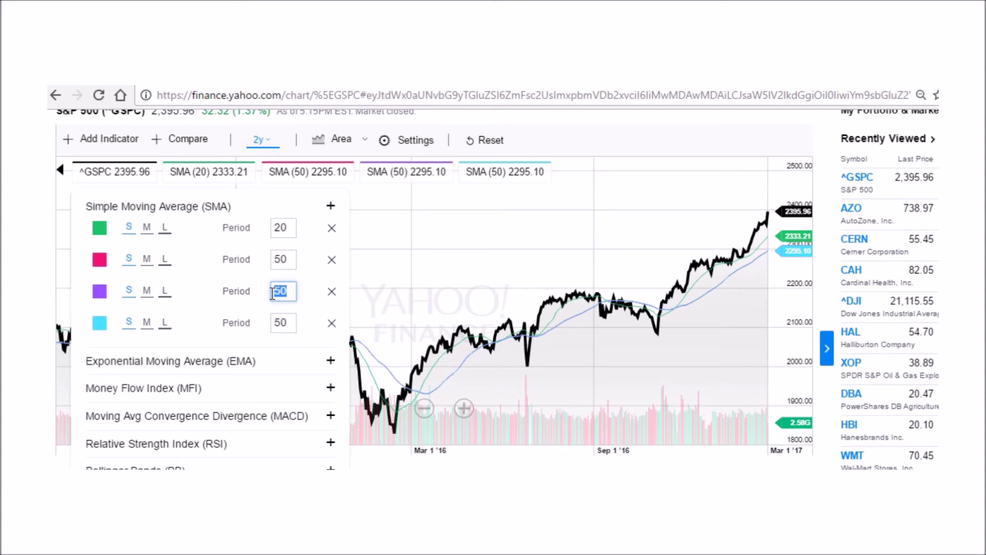
type("100")
left_click_drag(290, 325, 277, 324)
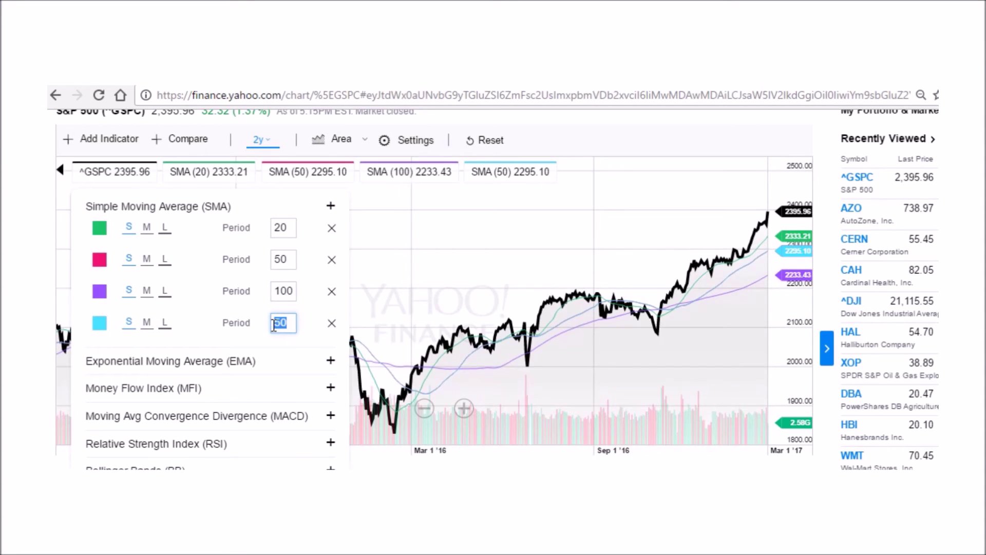
type("200")
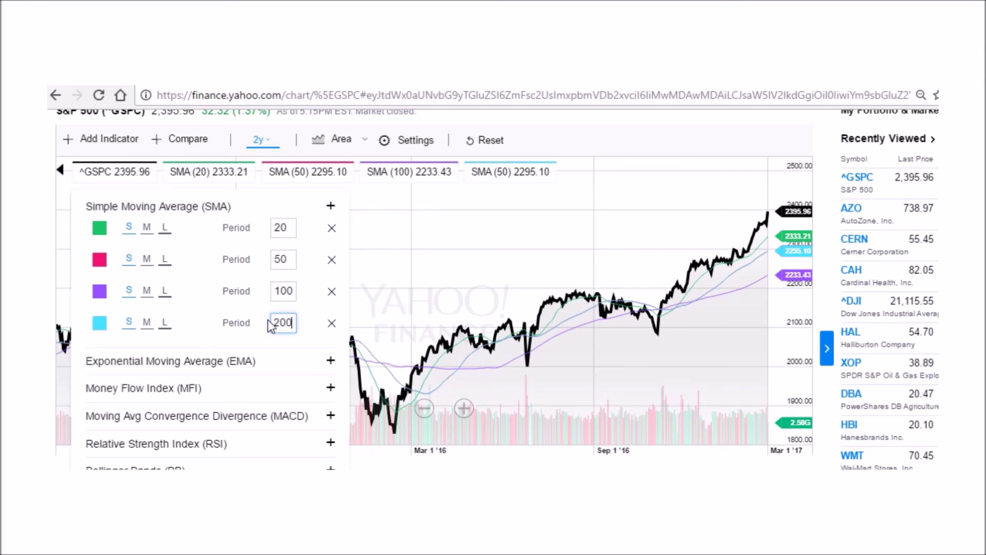
left_click(417, 262)
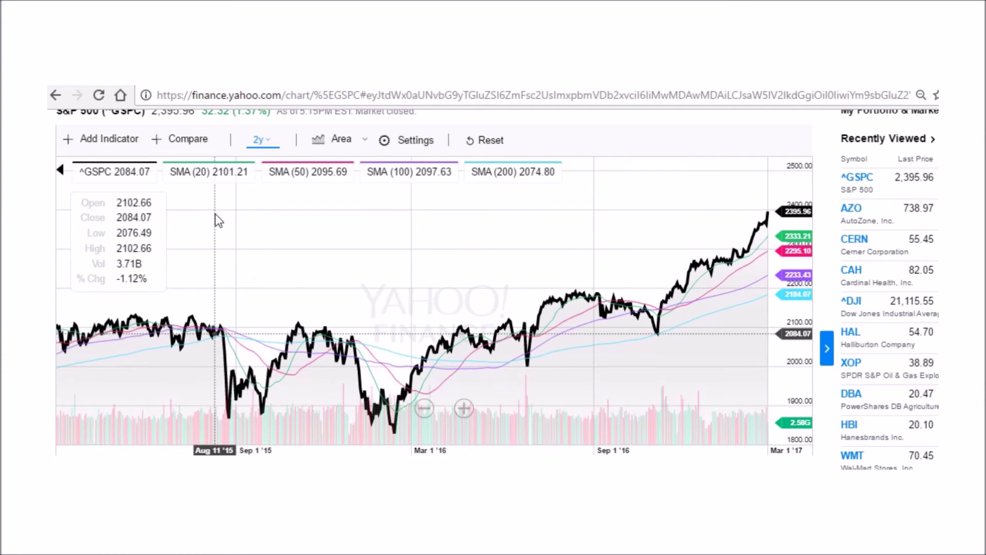
- Try the large (L) line width on the 50-period moving average and return it to small (S)
left_click(221, 171)
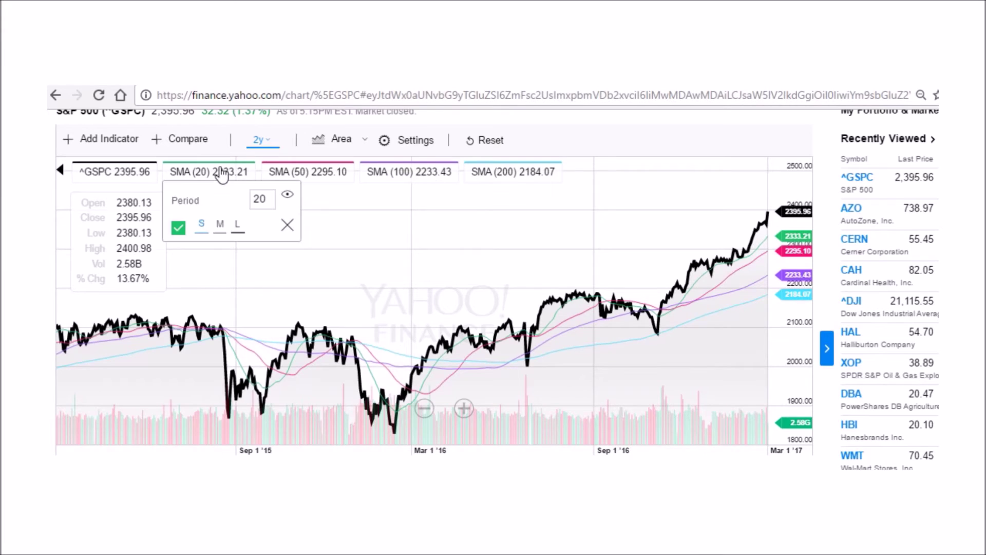
left_click(278, 172)
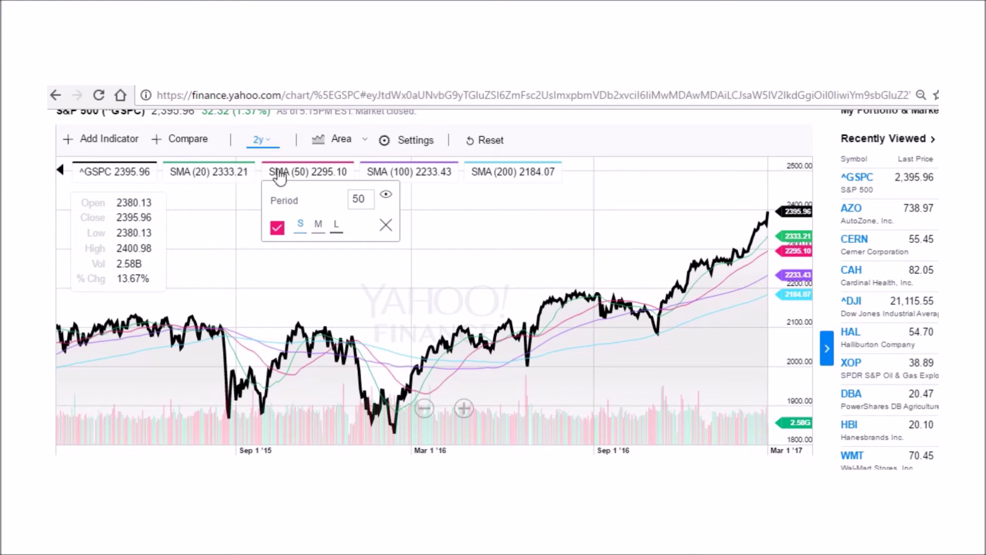
left_click(337, 232)
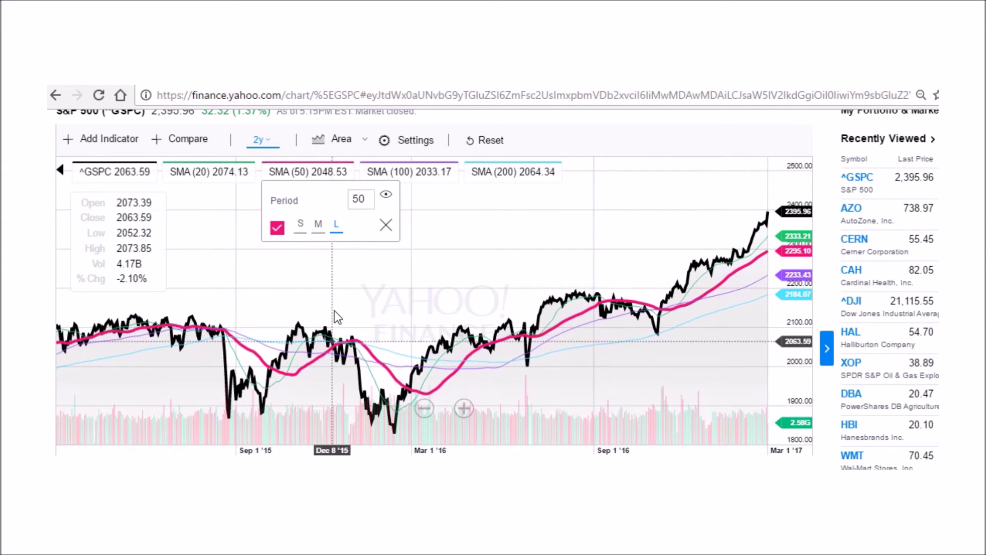
left_click(302, 232)
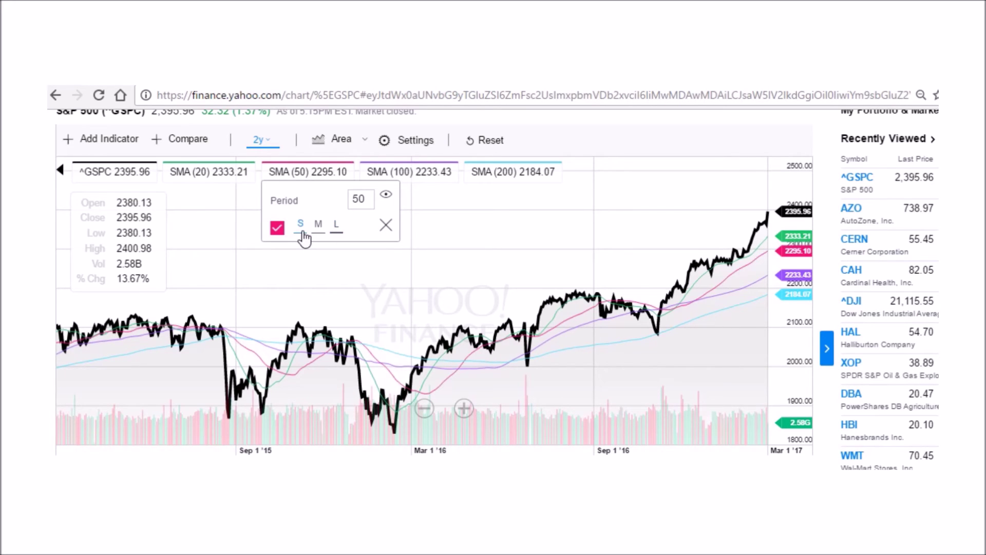
- Set the line widths of the 20-period and 200-period moving averages to large (L)
left_click(212, 174)
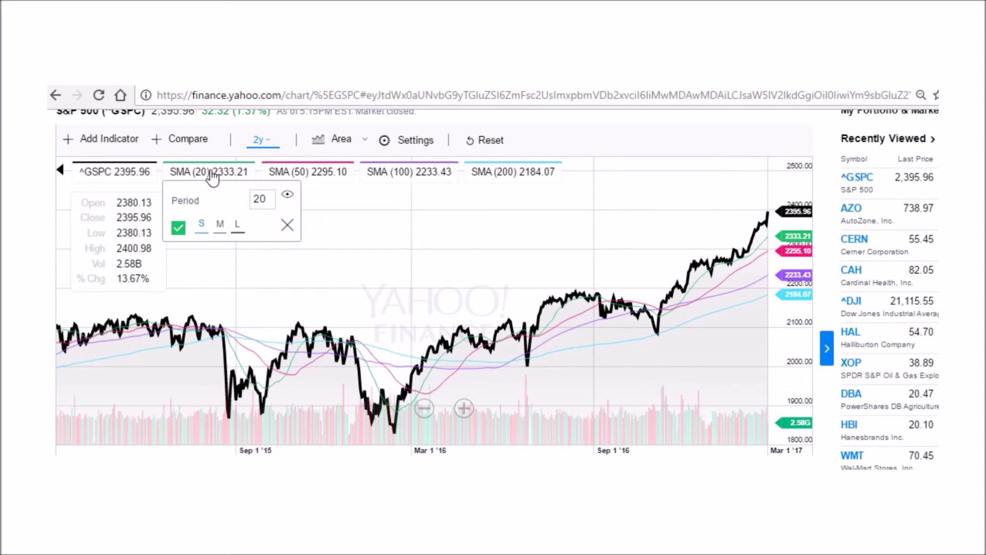
left_click(238, 230)
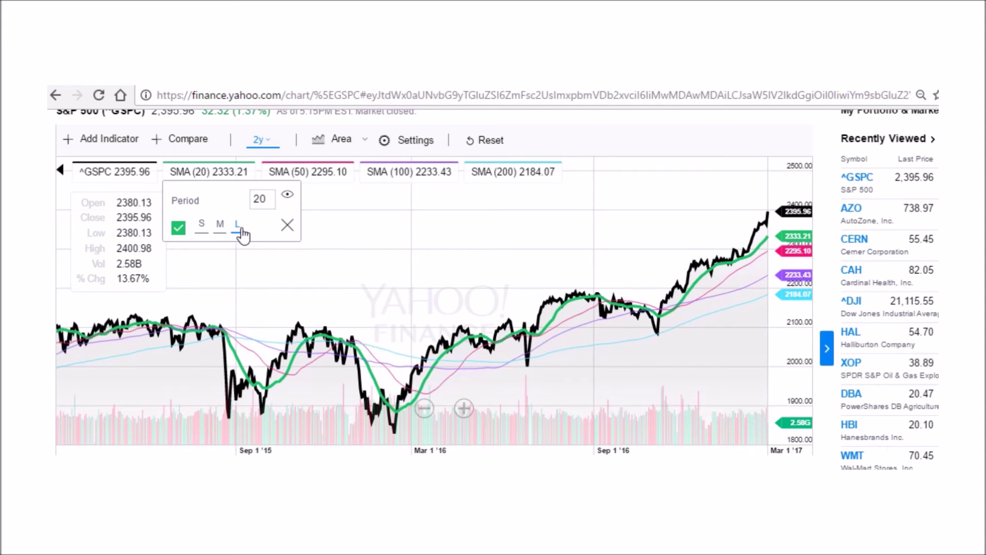
left_click(531, 177)
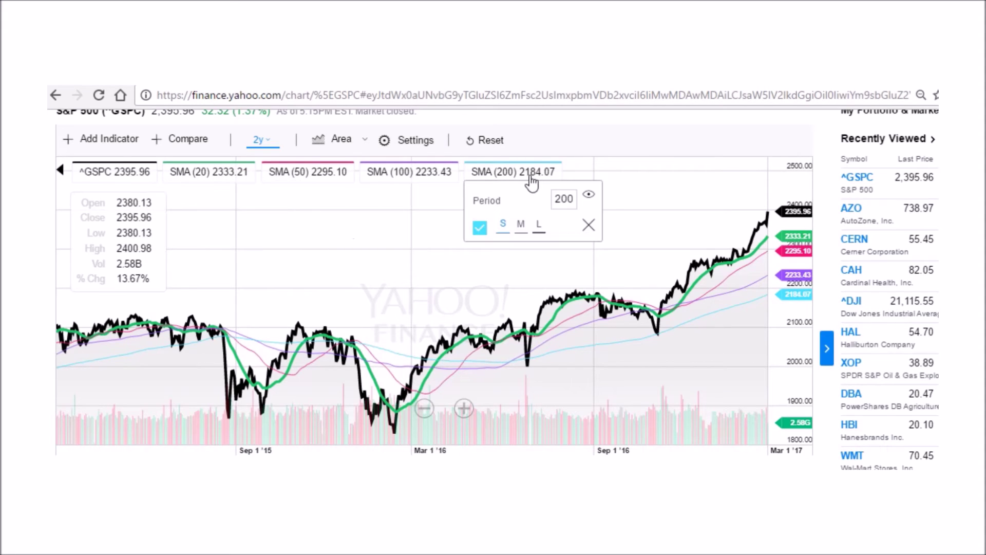
left_click(540, 229)
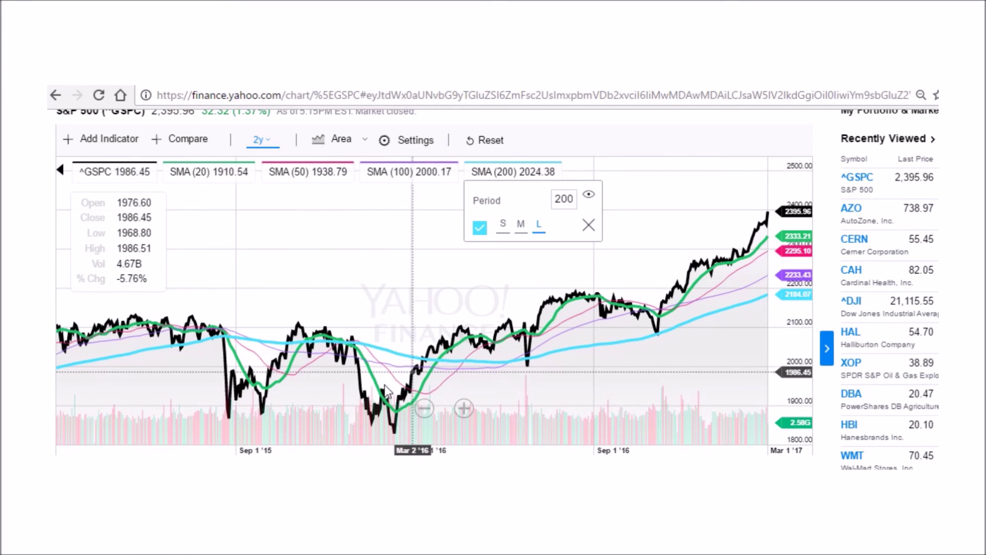
- Hide the S&P 500 price line and the 50-period and 100-period moving averages
left_click(139, 181)
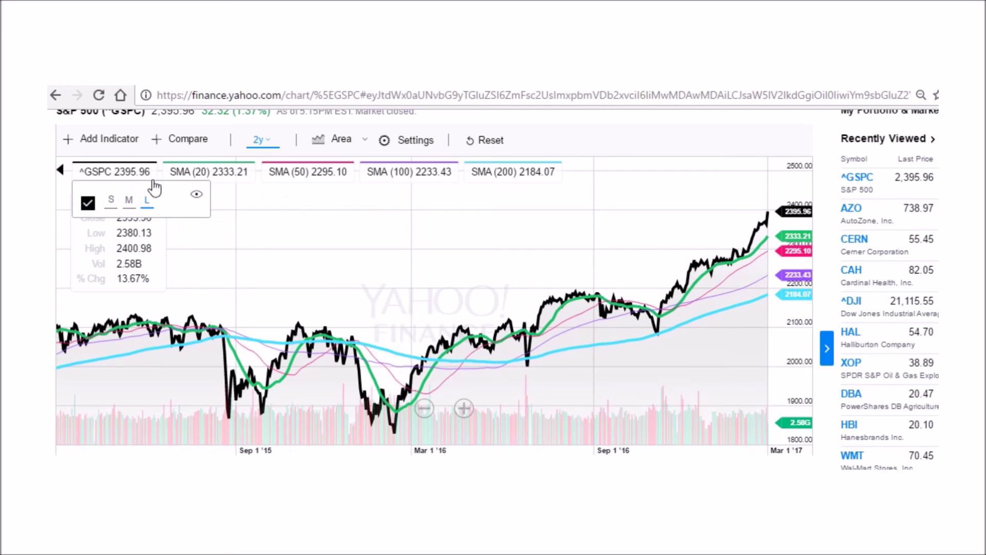
left_click(198, 195)
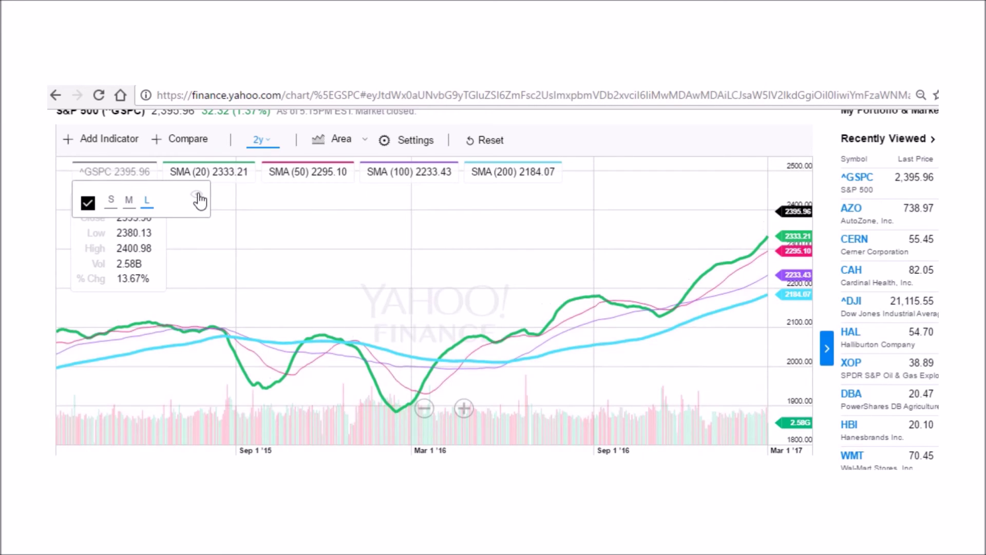
mouse_move(347, 181)
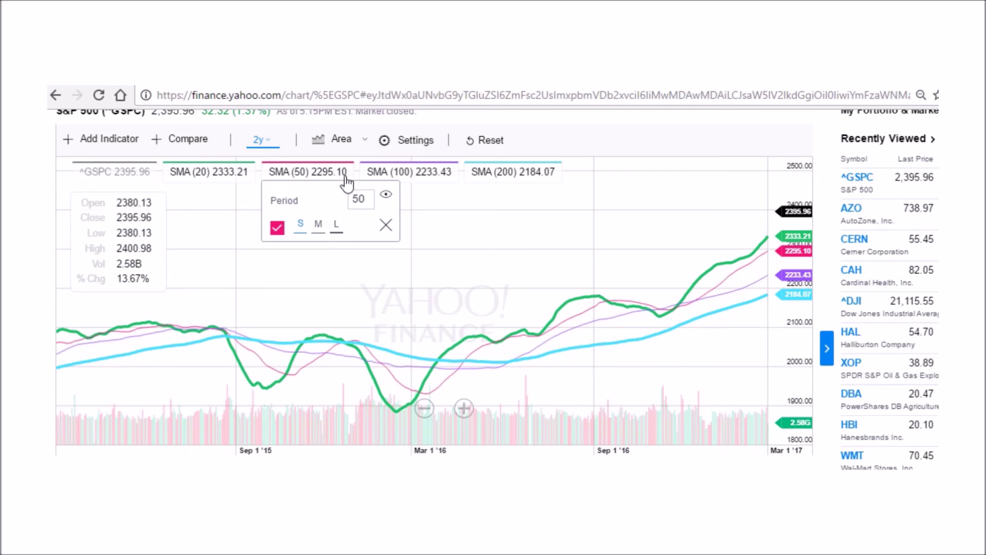
left_click(386, 195)
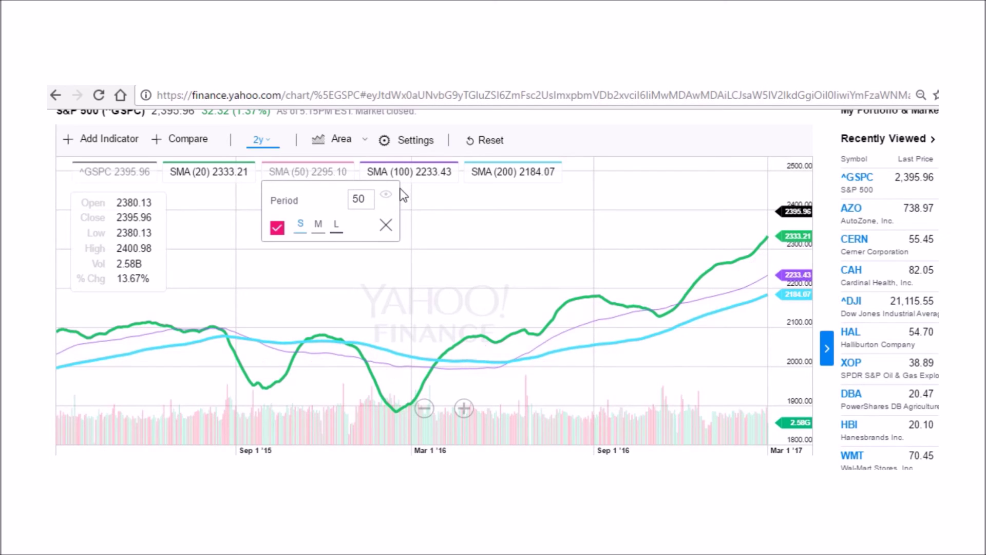
mouse_move(433, 180)
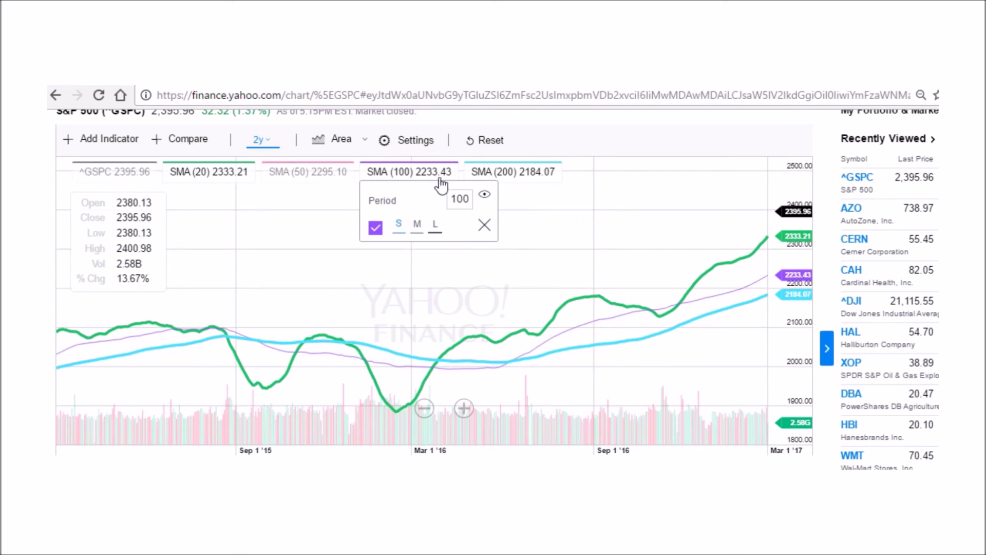
left_click(484, 199)
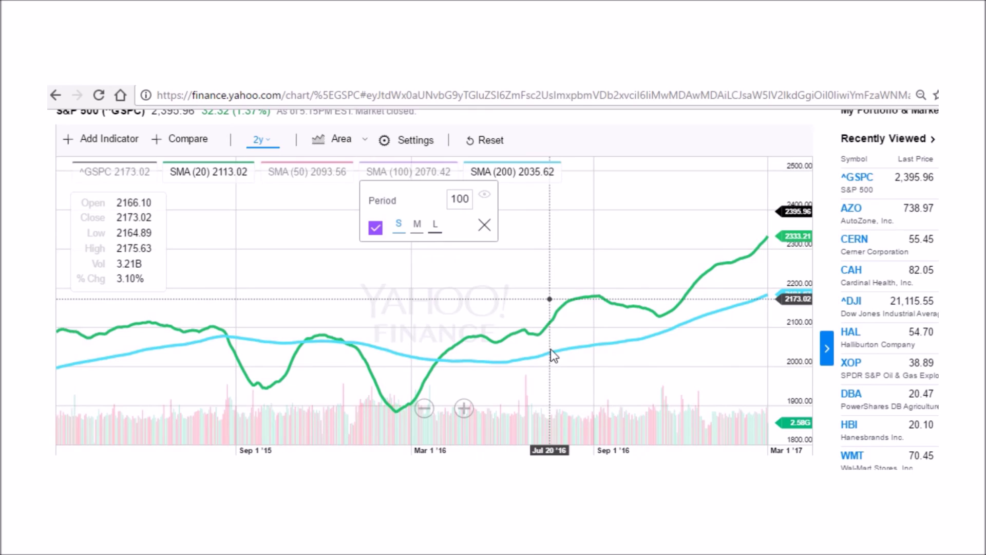
left_click(440, 358)
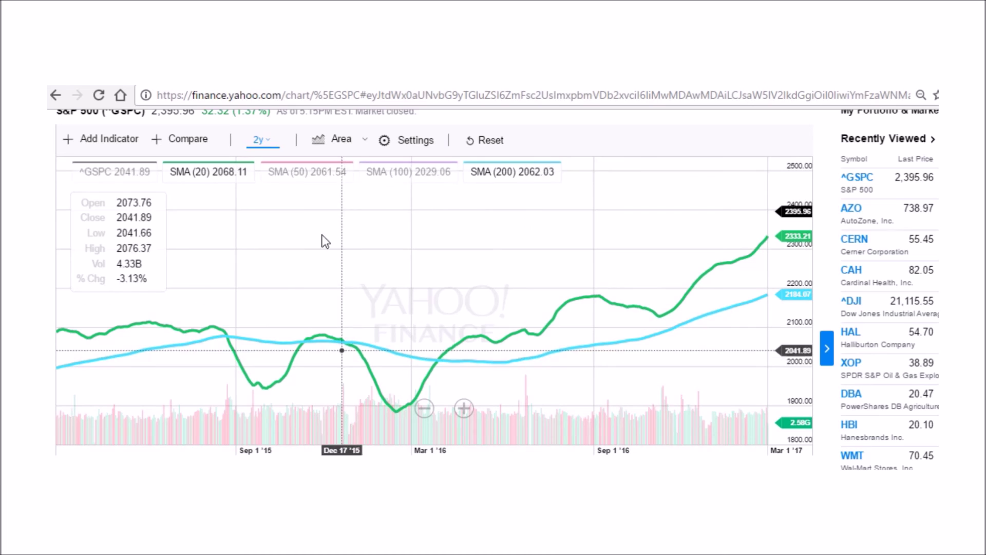
- Hide the 20-period moving average and show it again
left_click(225, 176)
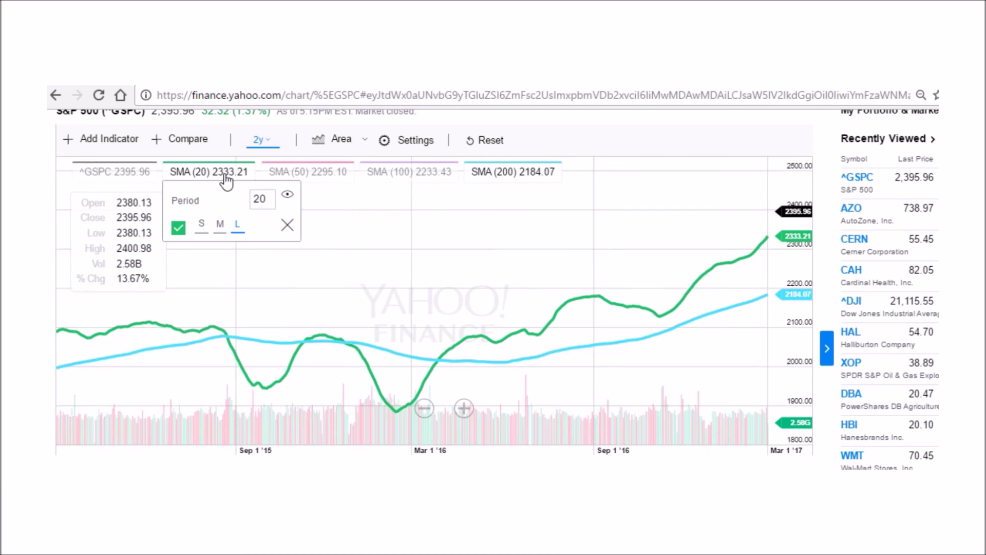
left_click(287, 199)
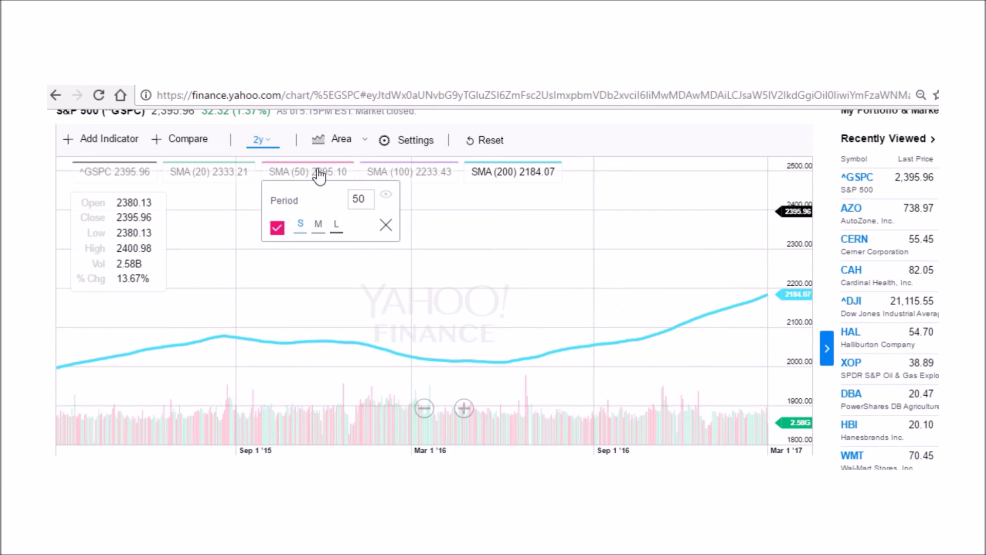
mouse_move(341, 176)
mouse_move(238, 172)
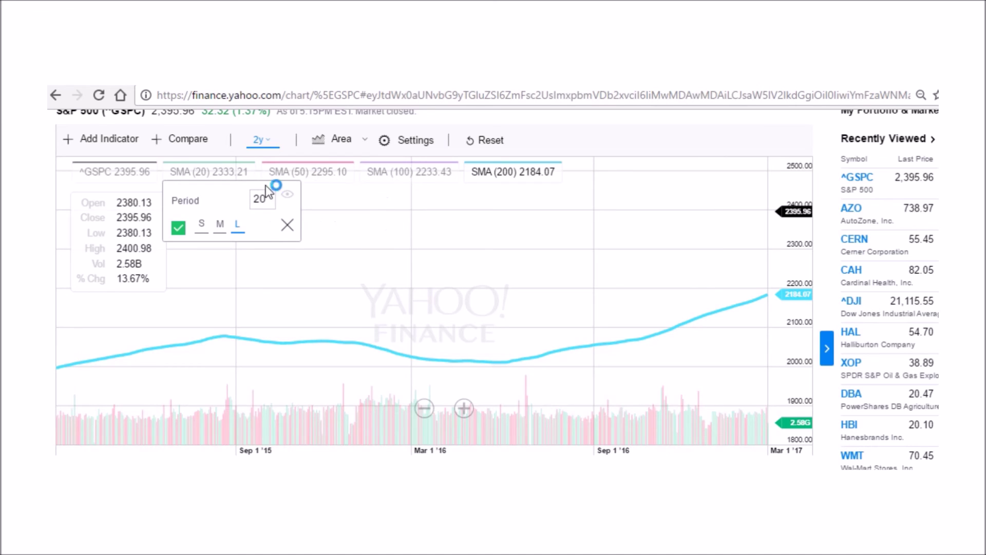
left_click(287, 200)
- Show the hidden 50-period and 100-period moving averages on the chart again
mouse_move(312, 184)
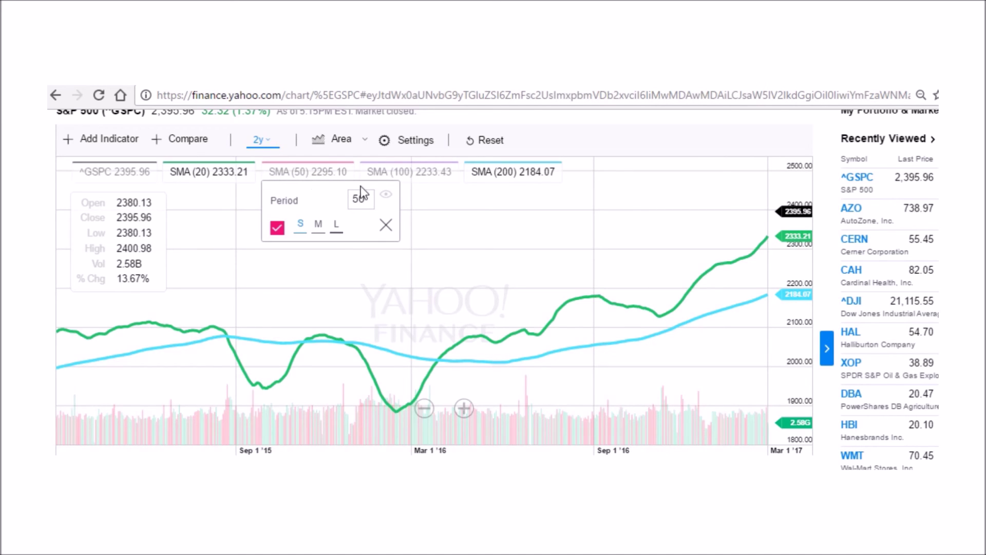
left_click(385, 200)
mouse_move(415, 175)
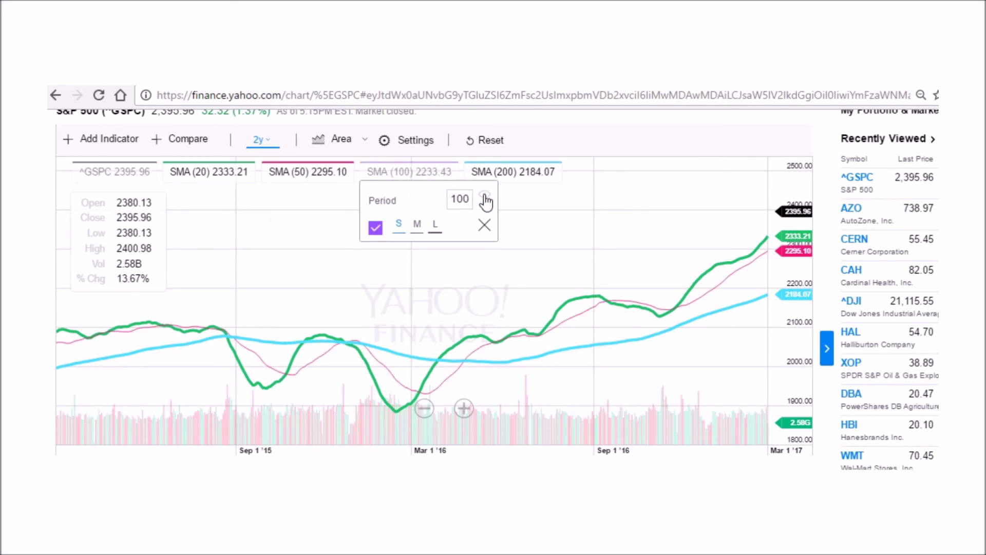
left_click(484, 197)
mouse_move(554, 179)
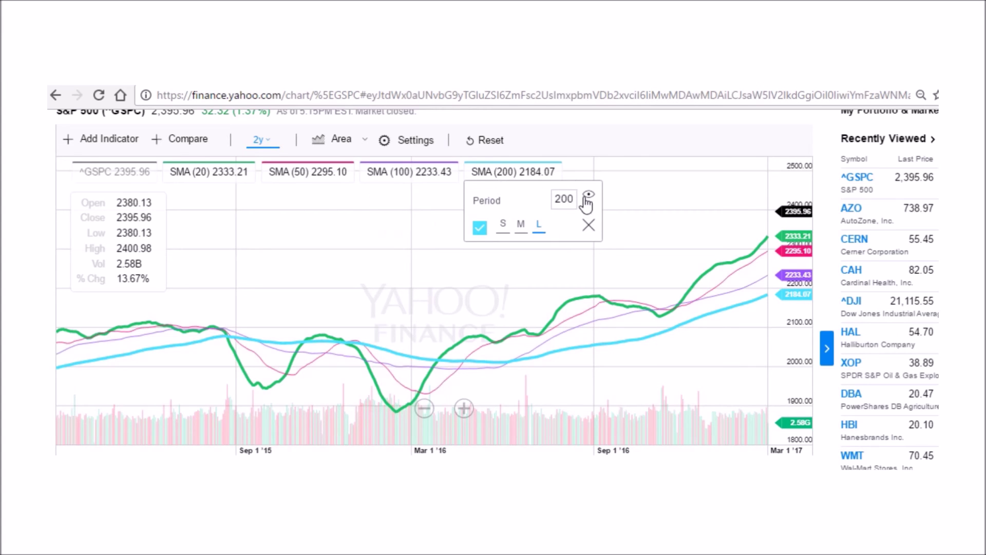
- Remove the 200-period, 50-period and 20-period moving averages from the chart, keeping only the 100-period one
left_click(588, 226)
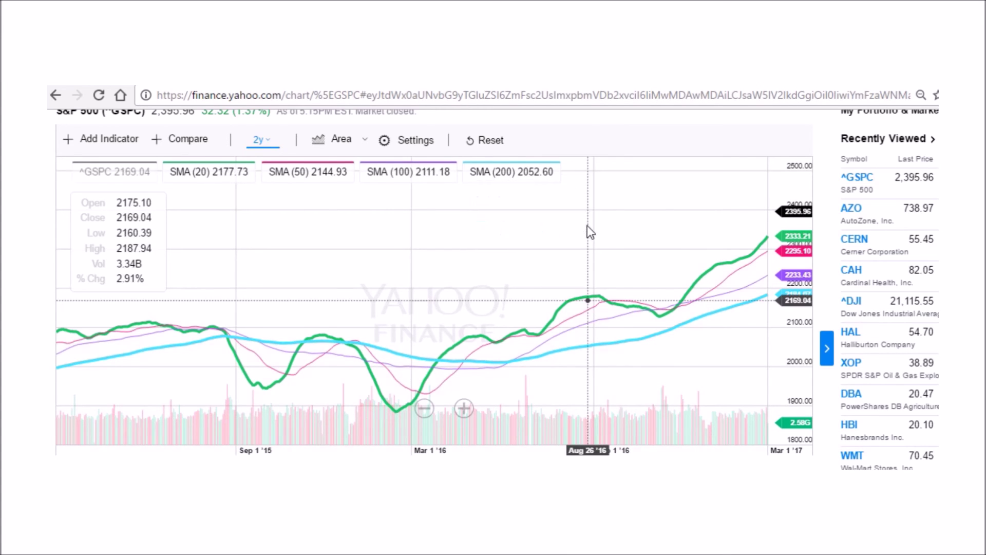
mouse_move(331, 179)
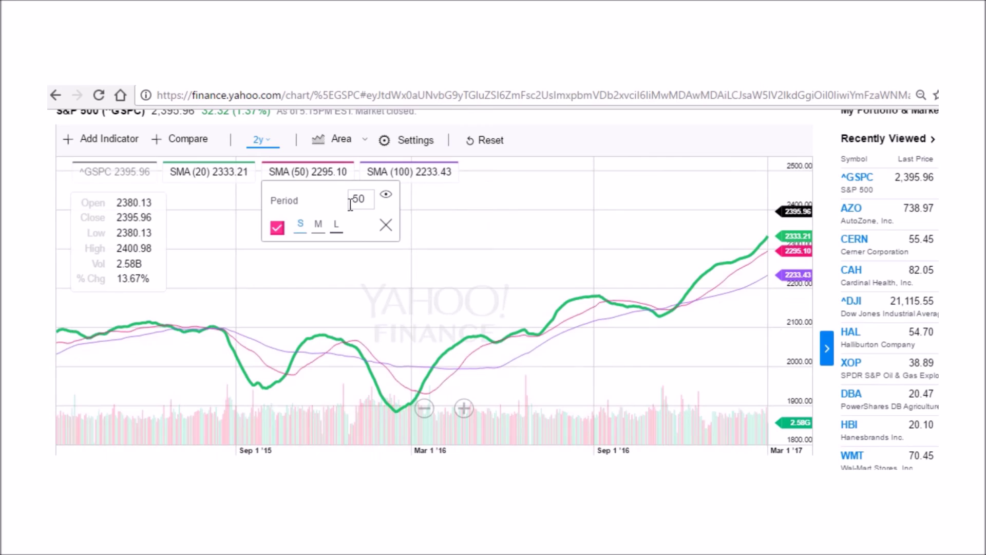
left_click(385, 226)
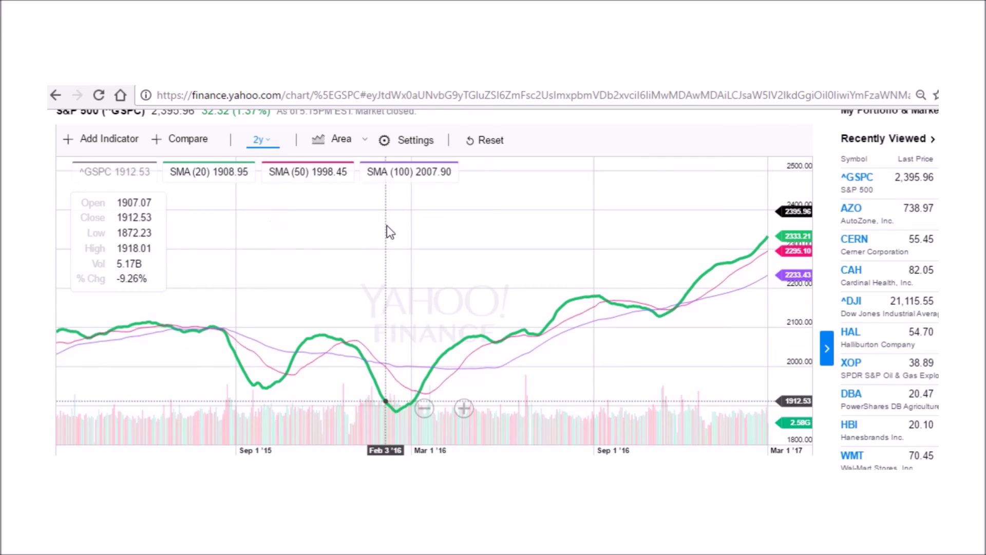
mouse_move(245, 187)
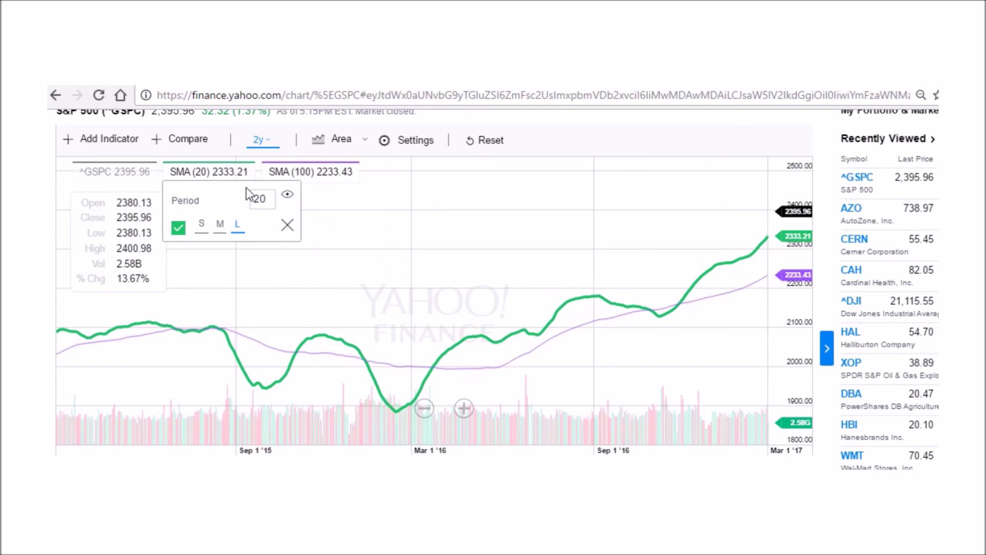
left_click(287, 226)
- Set the chart's time range to 10 years and show the hidden S&P 500 price line again
mouse_move(130, 177)
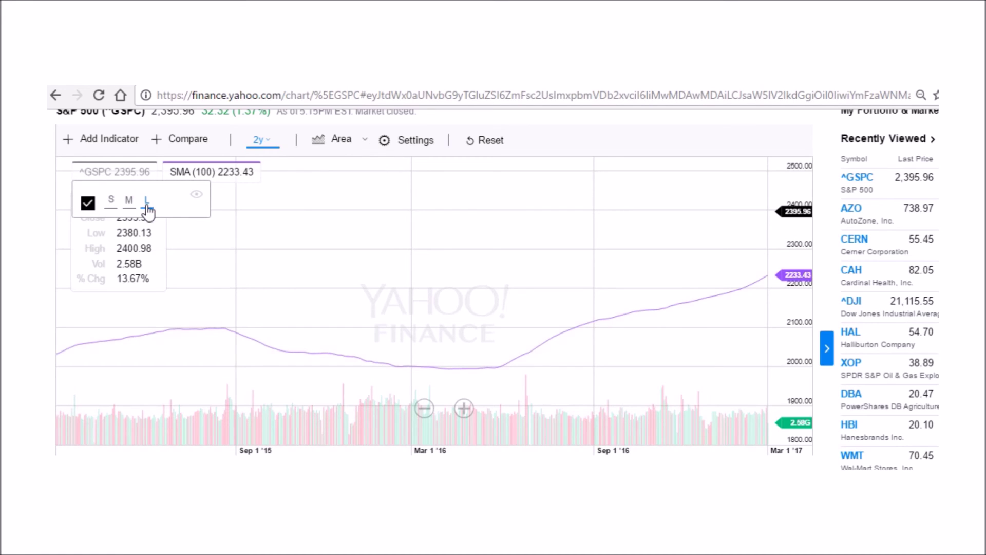
left_click(271, 145)
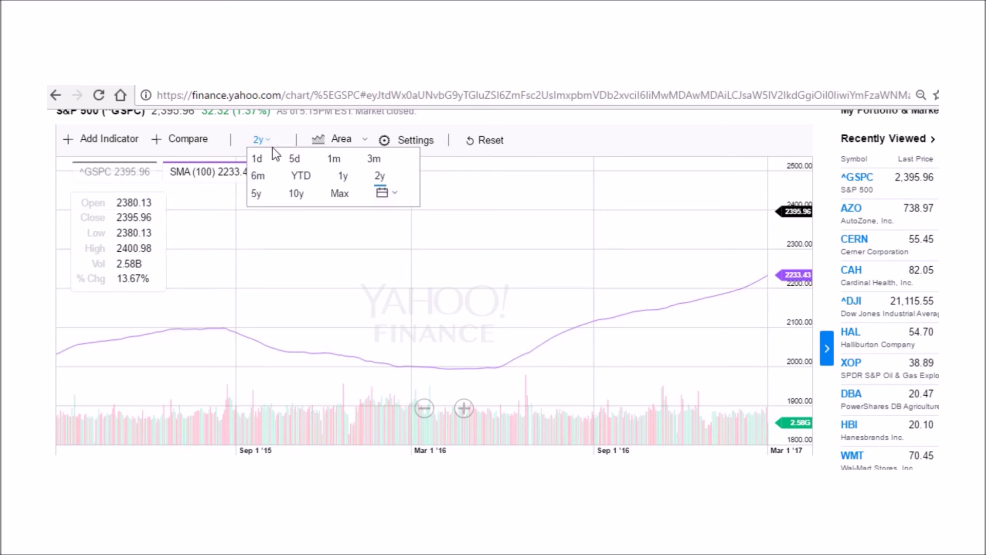
left_click(297, 195)
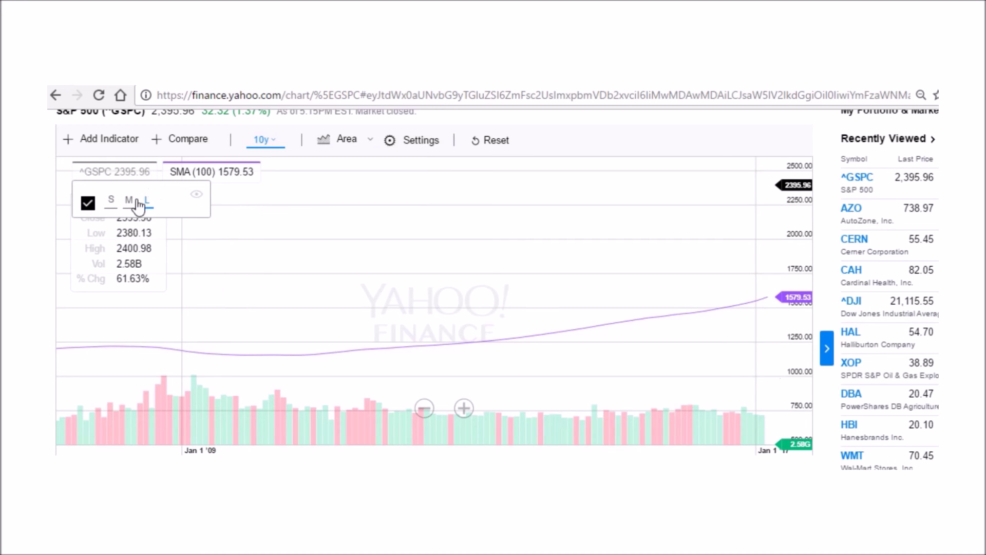
left_click(197, 195)
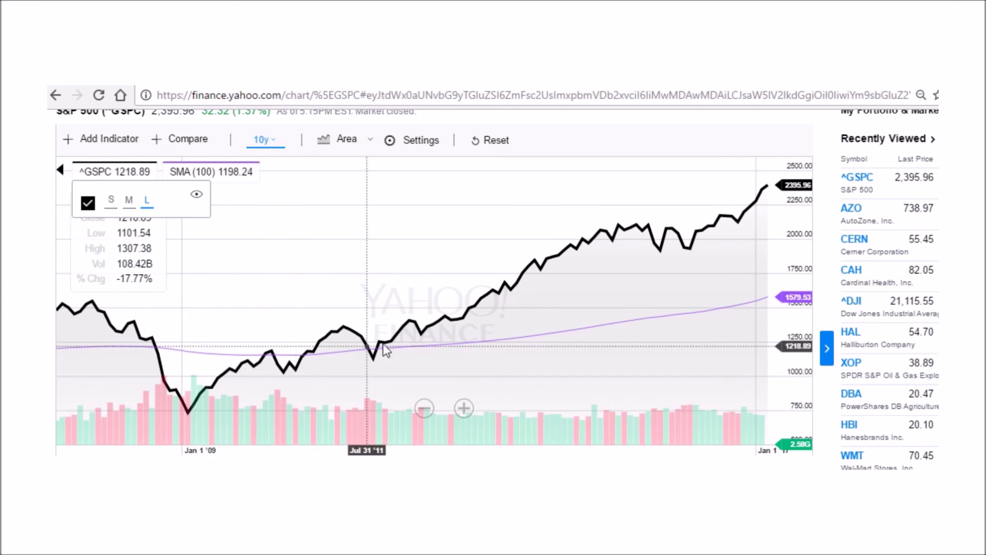
- Change the remaining moving average's period to 6 and set its line width to large (L)
left_click(242, 177)
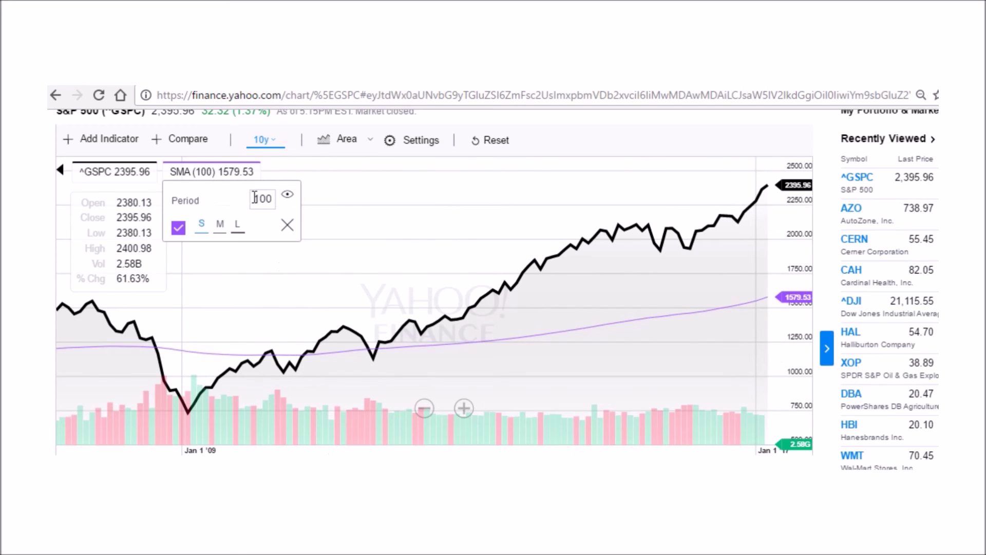
left_click_drag(262, 198, 278, 205)
key("Return")
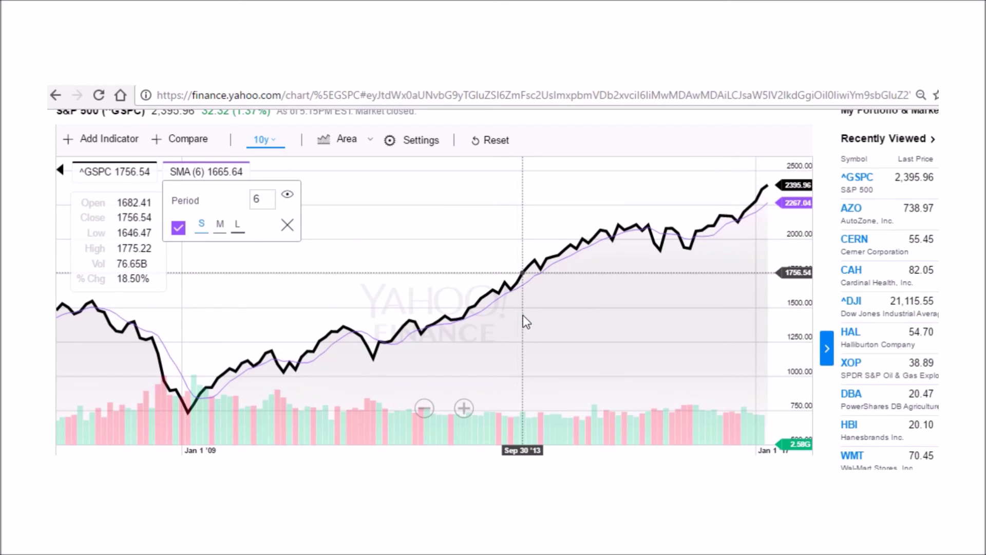
left_click(238, 226)
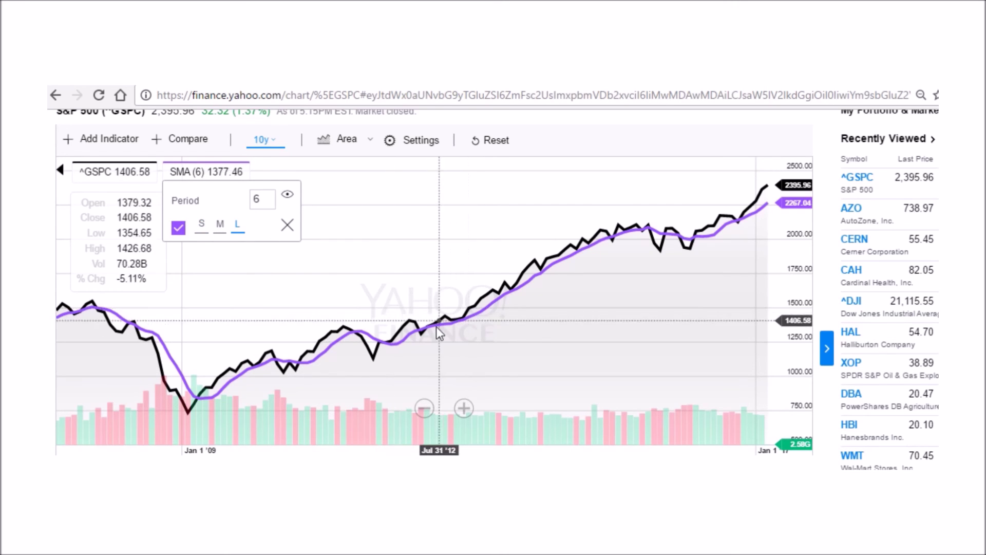